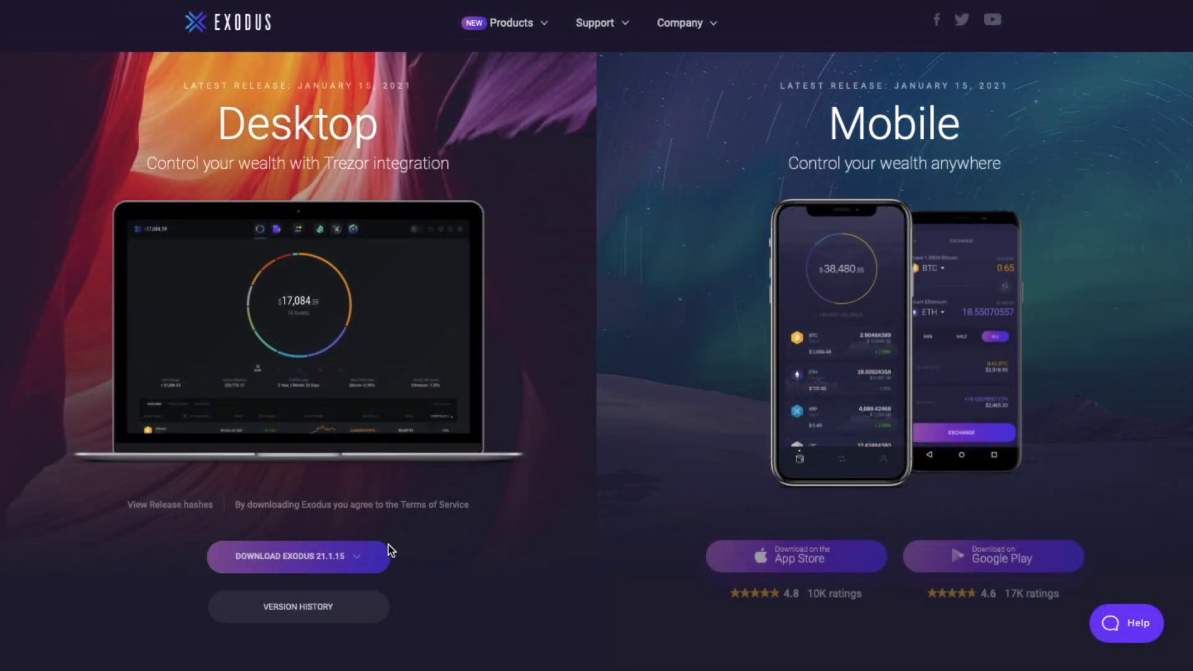
Show the Windows, Mac and Linux download choices for Exodus 21.1.15.
{"action": "left_click", "coordinate": [357, 560]}
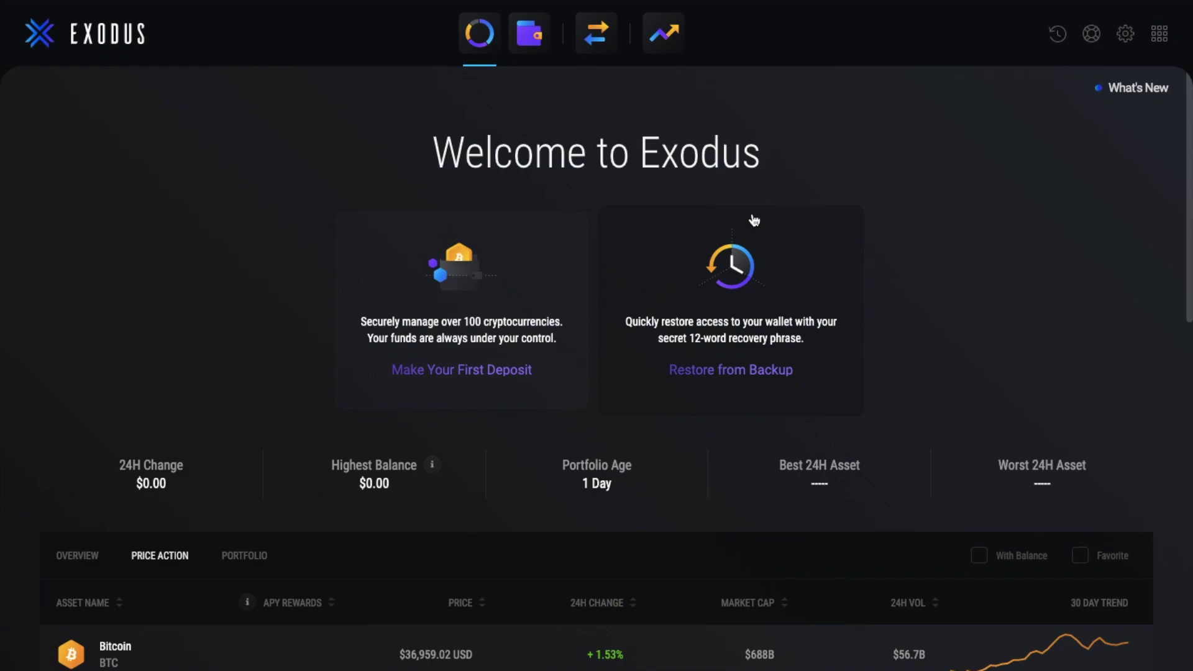
In Backup settings, create and confirm a password, reveal the 12-word phrase, and continue to the paper check.
{"action": "left_click", "coordinate": [1124, 33]}
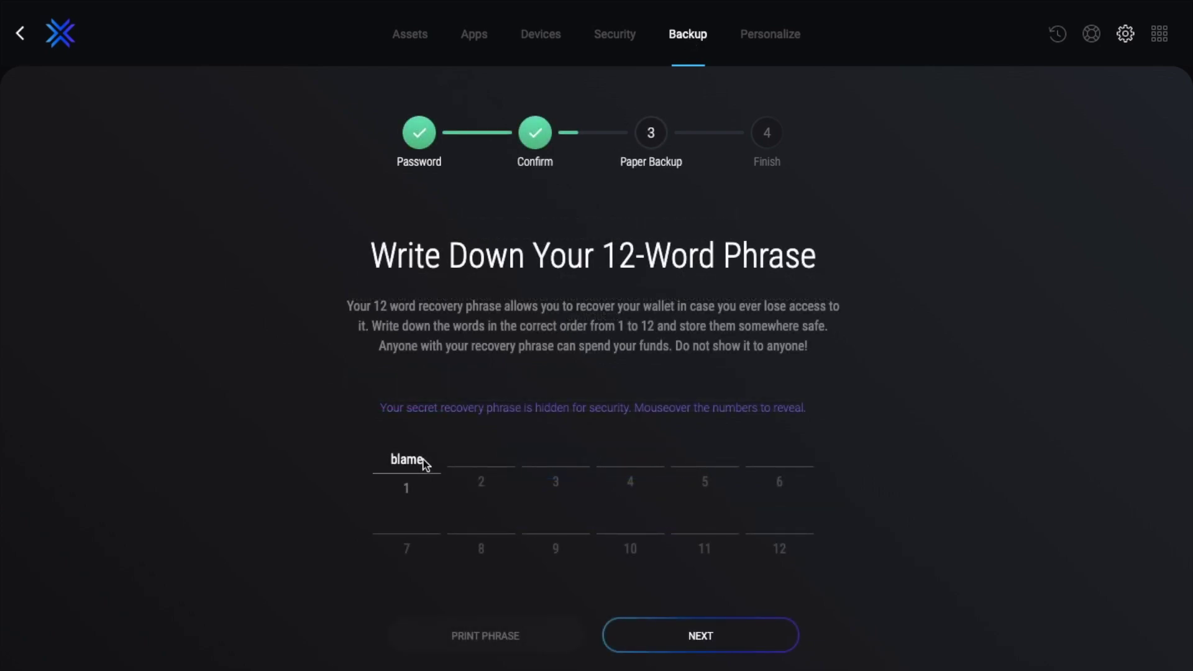
{"action": "mouse_move", "coordinate": [476, 466]}
{"action": "mouse_move", "coordinate": [533, 460]}
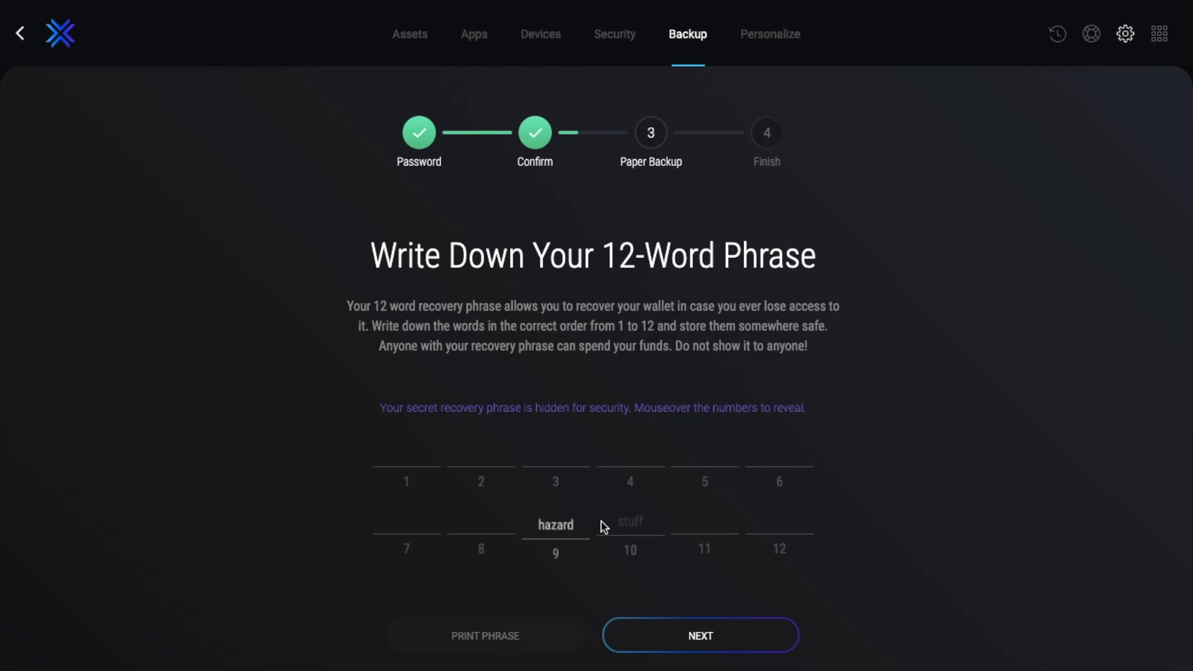
{"action": "mouse_move", "coordinate": [689, 533]}
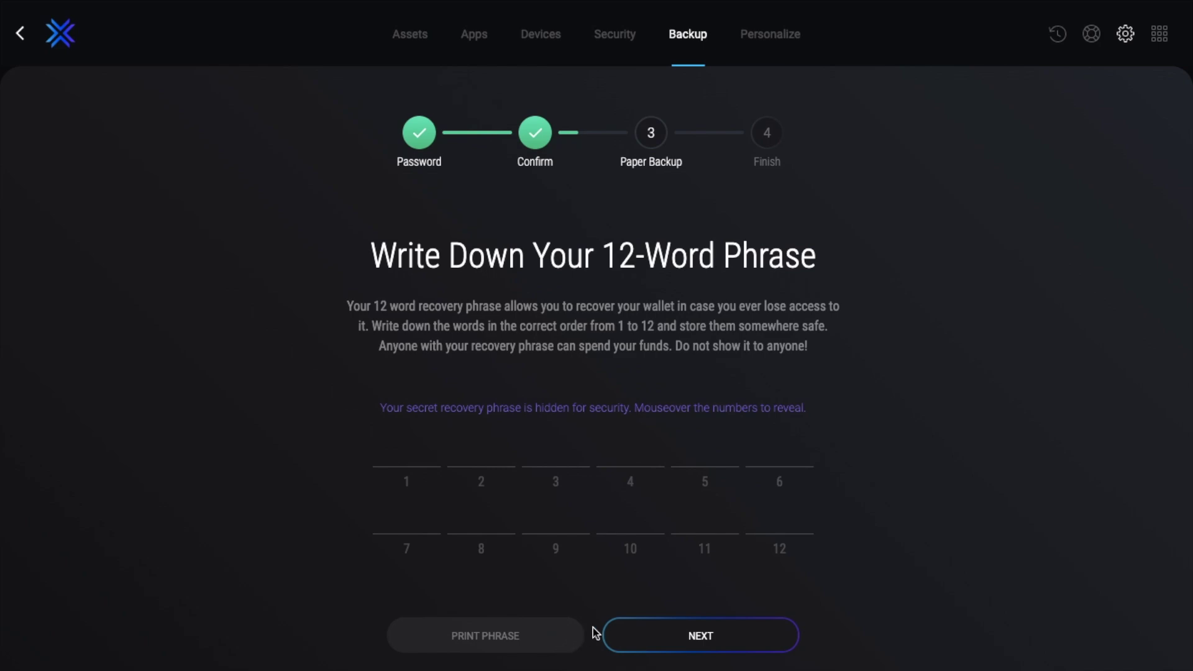
{"action": "left_click", "coordinate": [700, 634]}
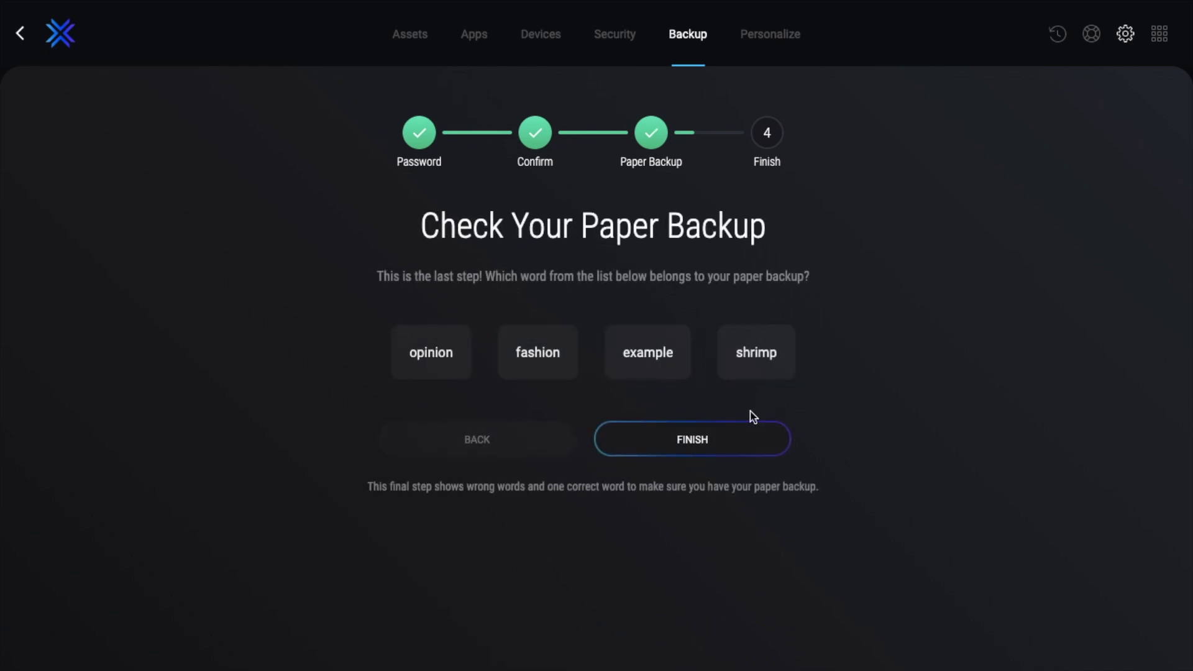
Complete the paper backup check and finish, returning to the Welcome to Exodus screen.
{"action": "left_click", "coordinate": [697, 463]}
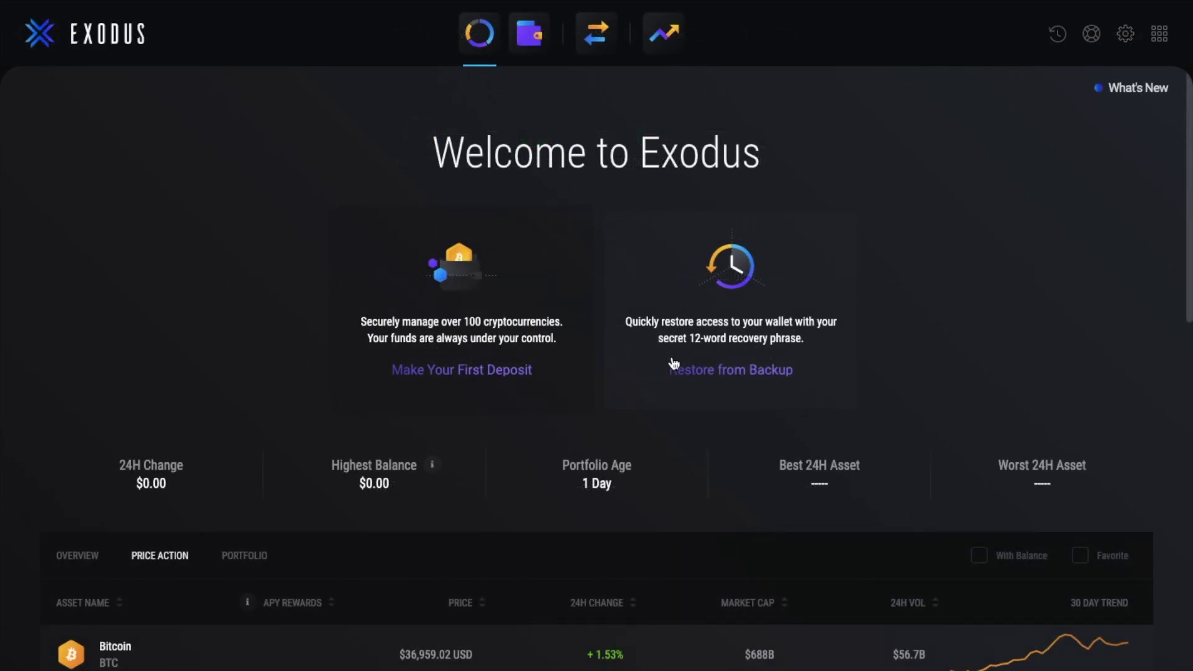
Restore the wallet from backup, restarting Exodus and dismissing the Restore Complete message.
{"action": "left_click", "coordinate": [705, 373]}
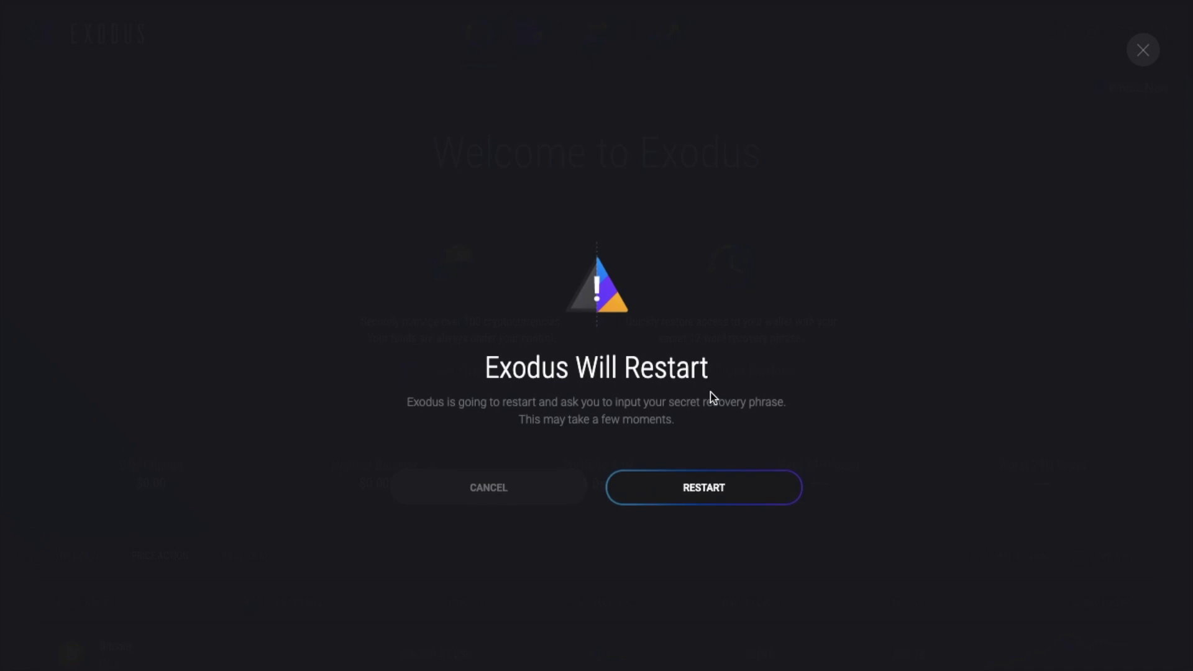
{"action": "left_click", "coordinate": [725, 497]}
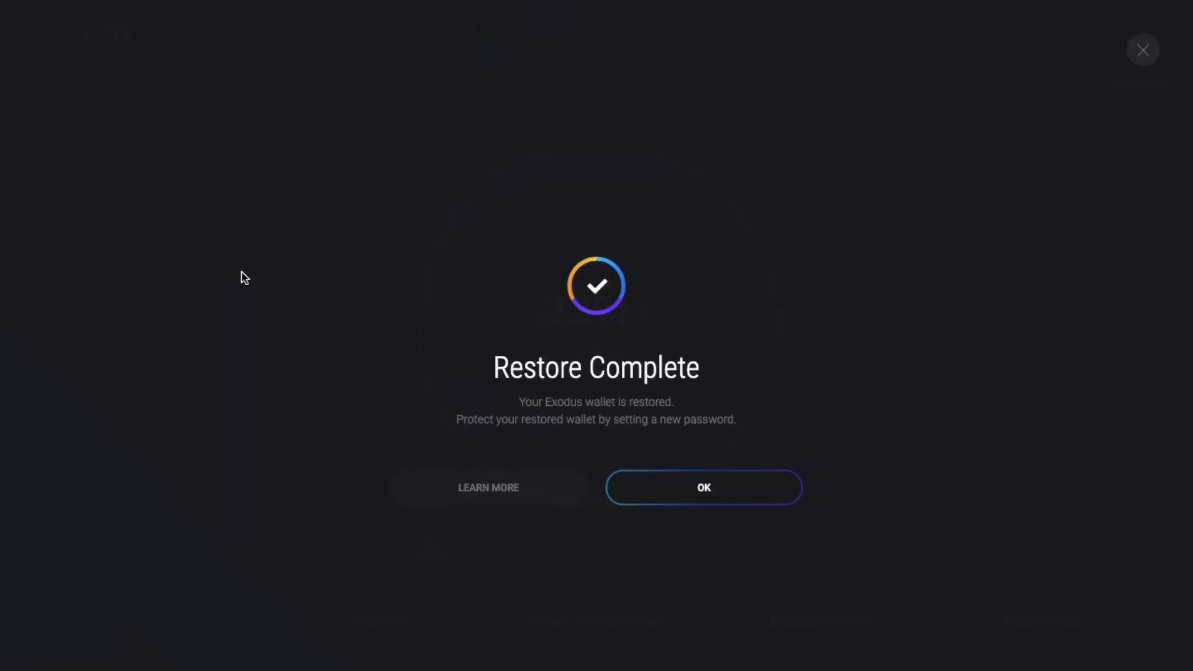
{"action": "left_click", "coordinate": [684, 488]}
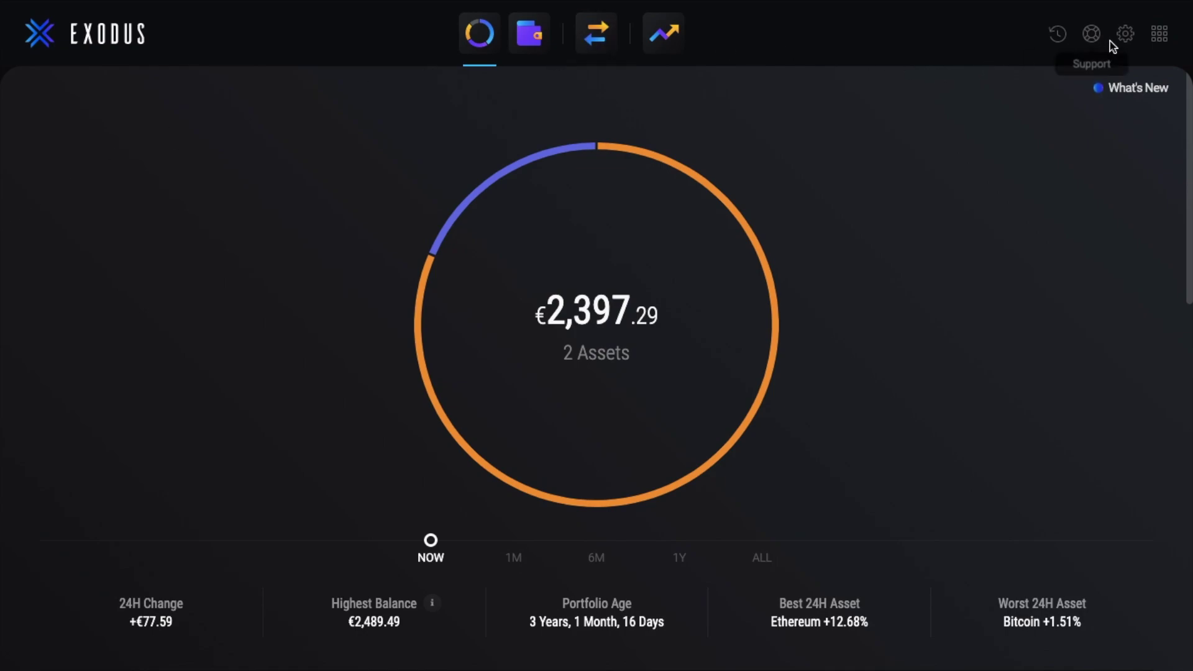
Check the Backup settings page, which reports Backup Complete.
{"action": "left_click", "coordinate": [1125, 33]}
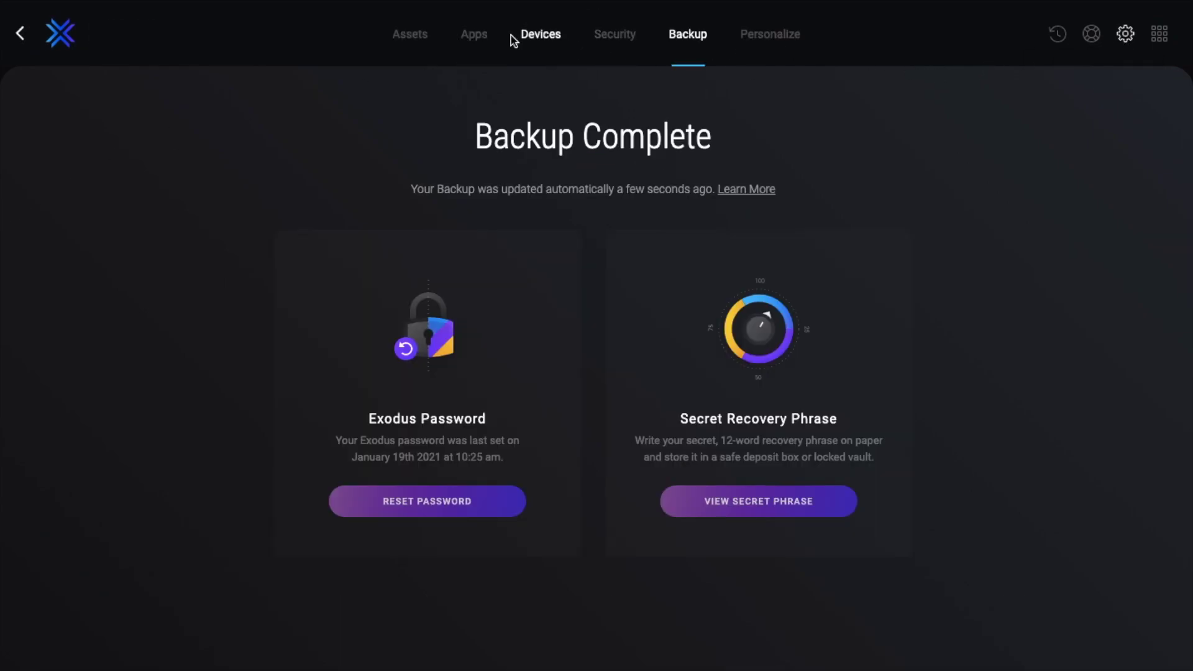
{"action": "left_click", "coordinate": [487, 37]}
{"action": "scroll", "coordinate": [533, 168], "scroll_direction": "down", "scroll_amount": 6}
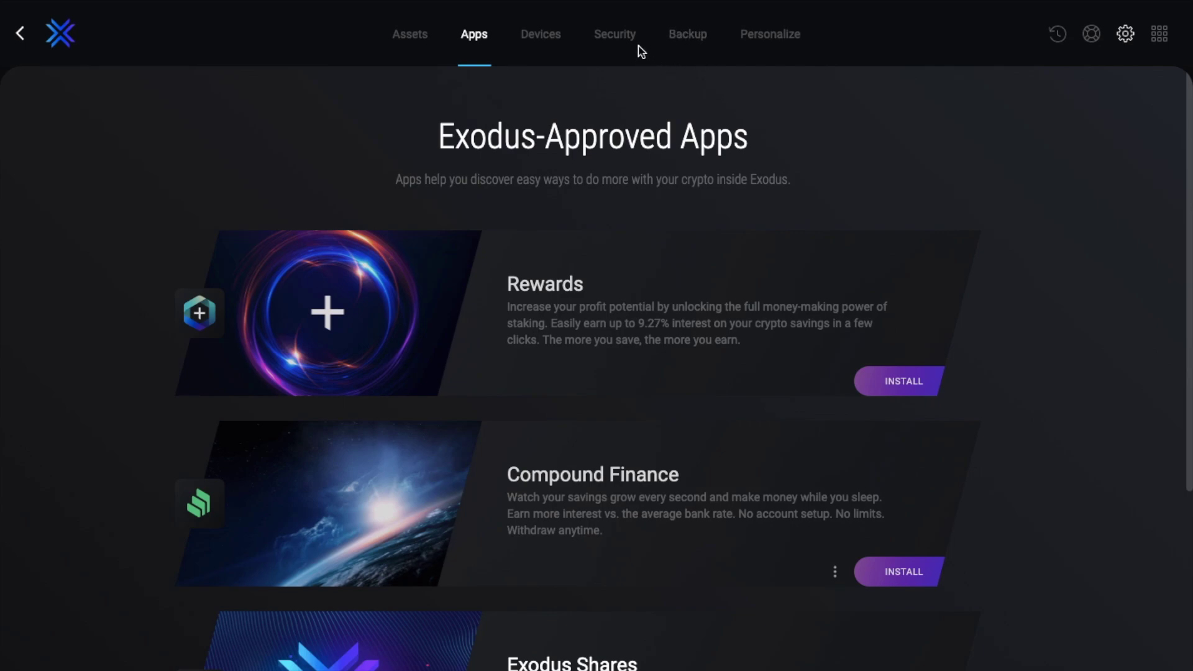
{"action": "left_click", "coordinate": [689, 42]}
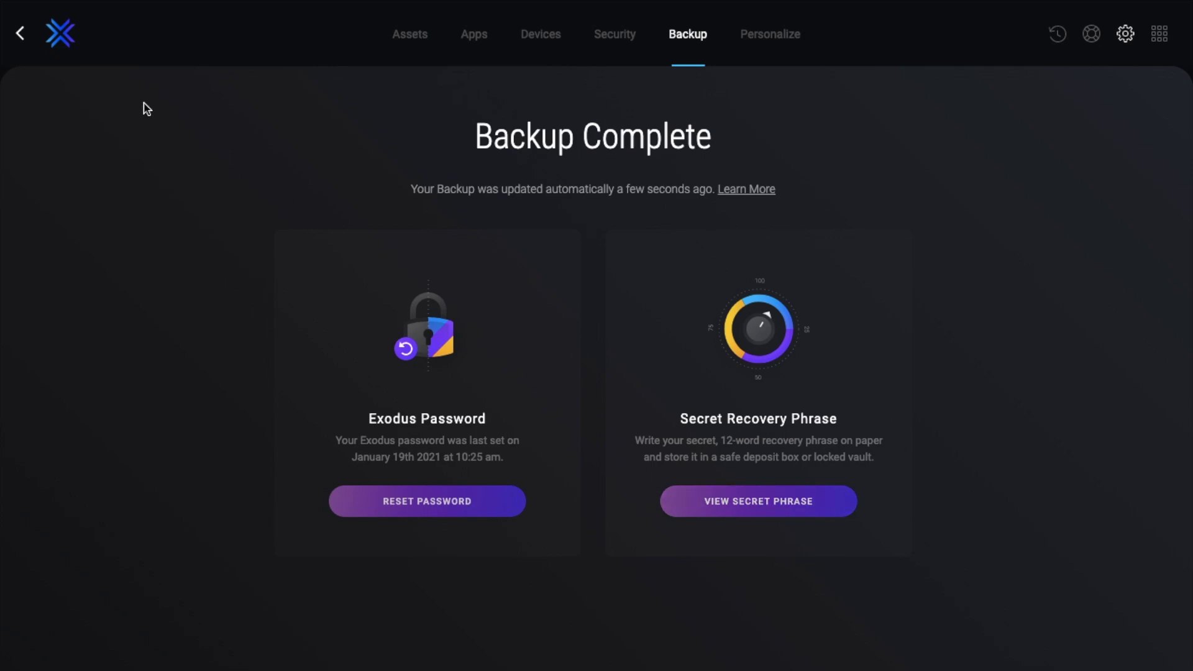
Filter the Portfolio asset table to With Balance, then open the Bitcoin wallet.
{"action": "left_click", "coordinate": [61, 33]}
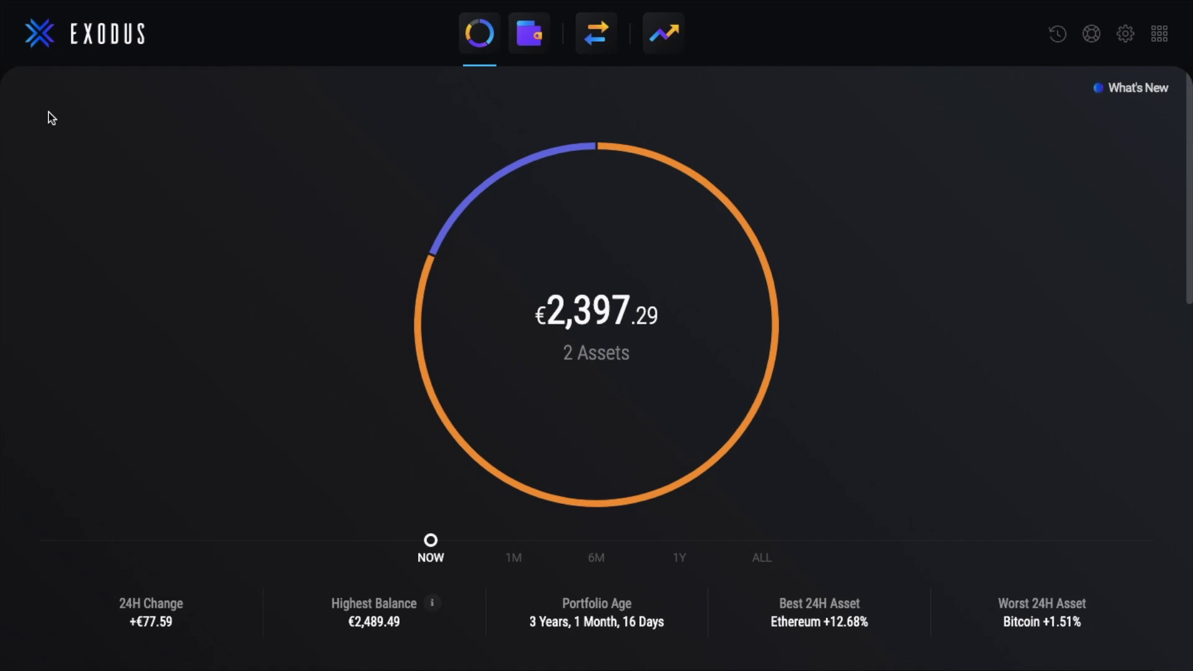
{"action": "left_click", "coordinate": [476, 47]}
{"action": "mouse_move", "coordinate": [538, 245]}
{"action": "scroll", "coordinate": [826, 647], "scroll_direction": "down", "scroll_amount": 10}
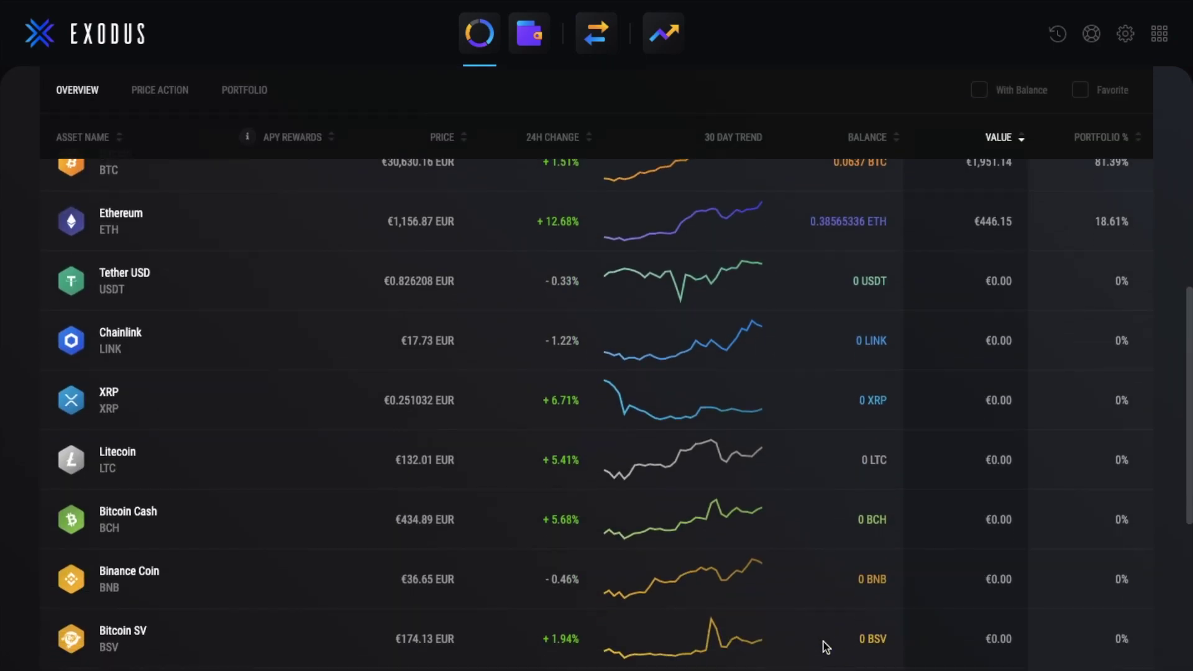
{"action": "scroll", "coordinate": [128, 251], "scroll_direction": "up", "scroll_amount": 1}
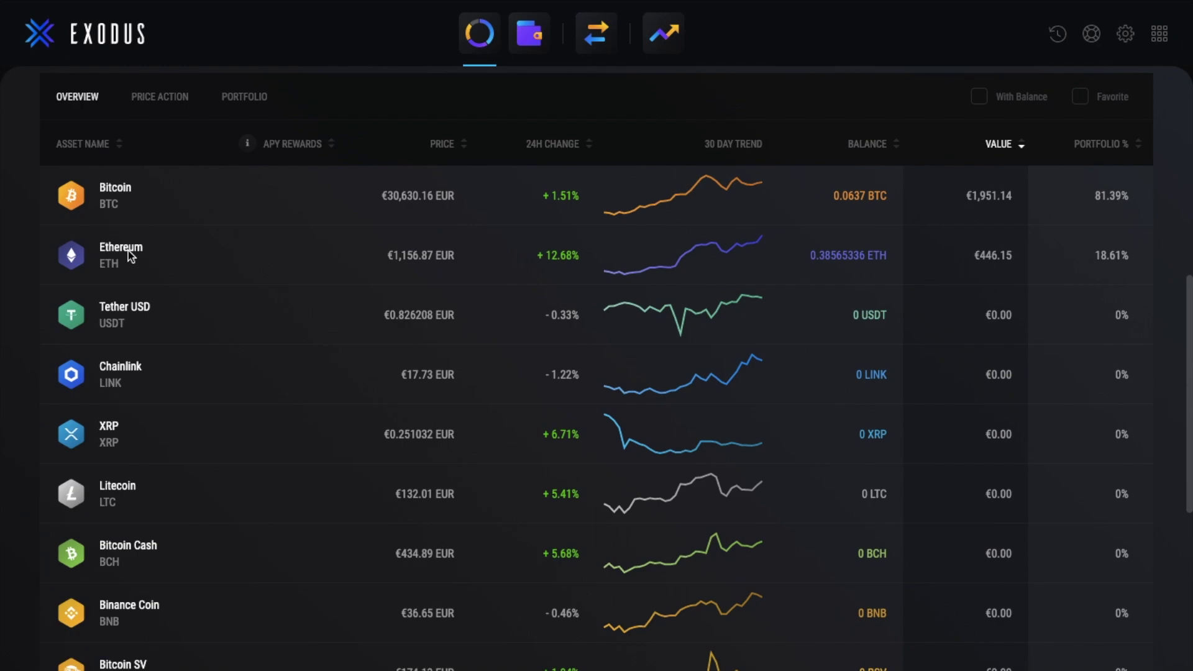
{"action": "scroll", "coordinate": [128, 251], "scroll_direction": "up", "scroll_amount": 1}
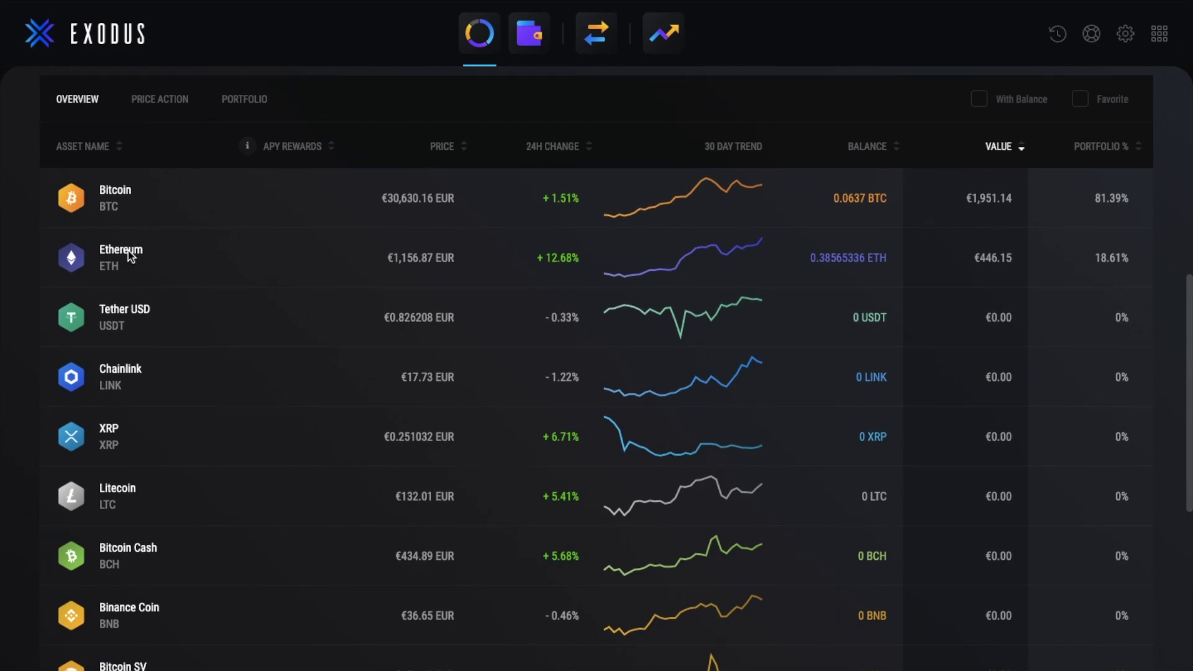
{"action": "left_click", "coordinate": [980, 100]}
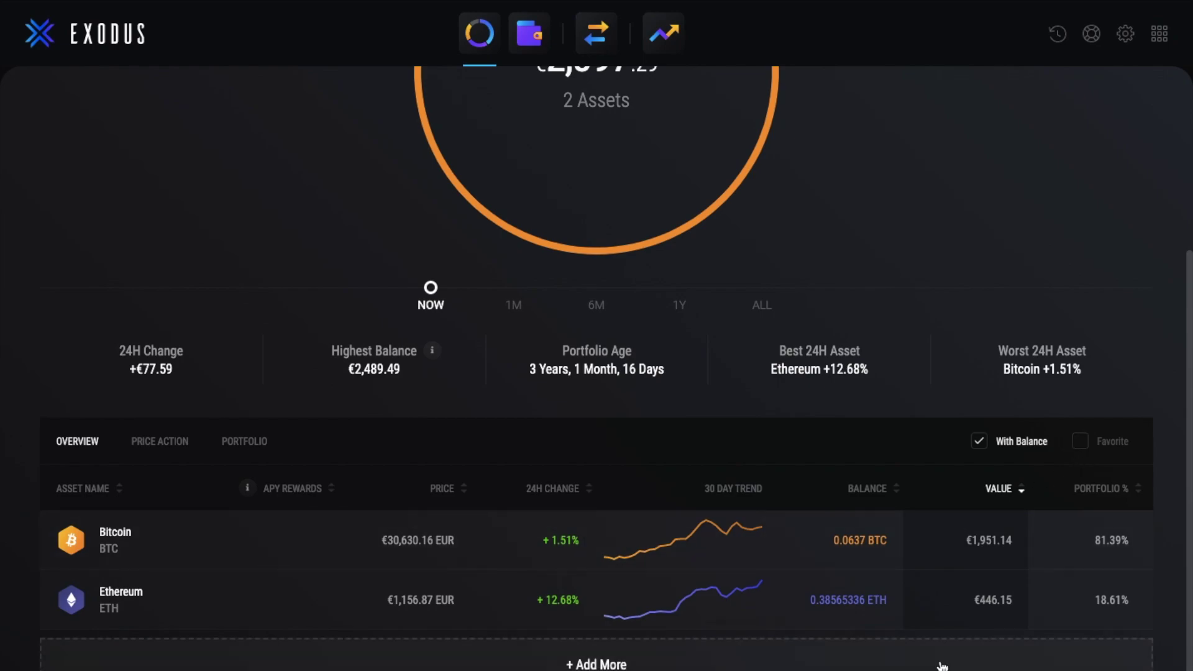
{"action": "left_click", "coordinate": [319, 546]}
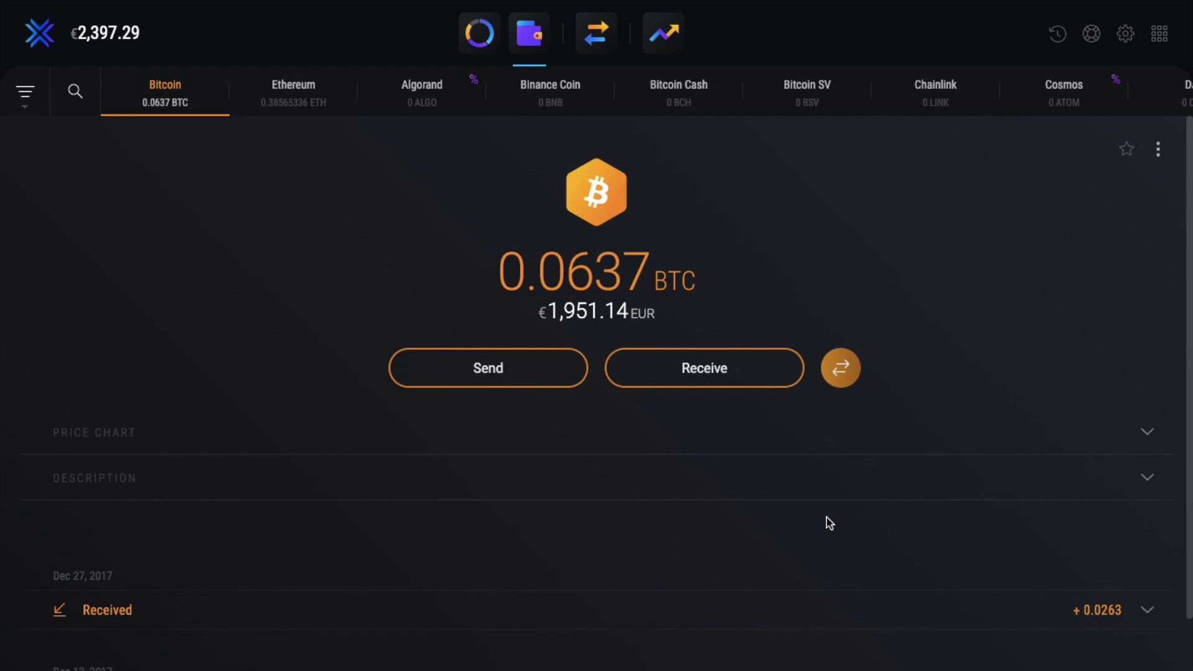
Expand Bitcoin's Price Chart and Description, then bring up the Bitcoin send form.
{"action": "left_click", "coordinate": [1149, 435]}
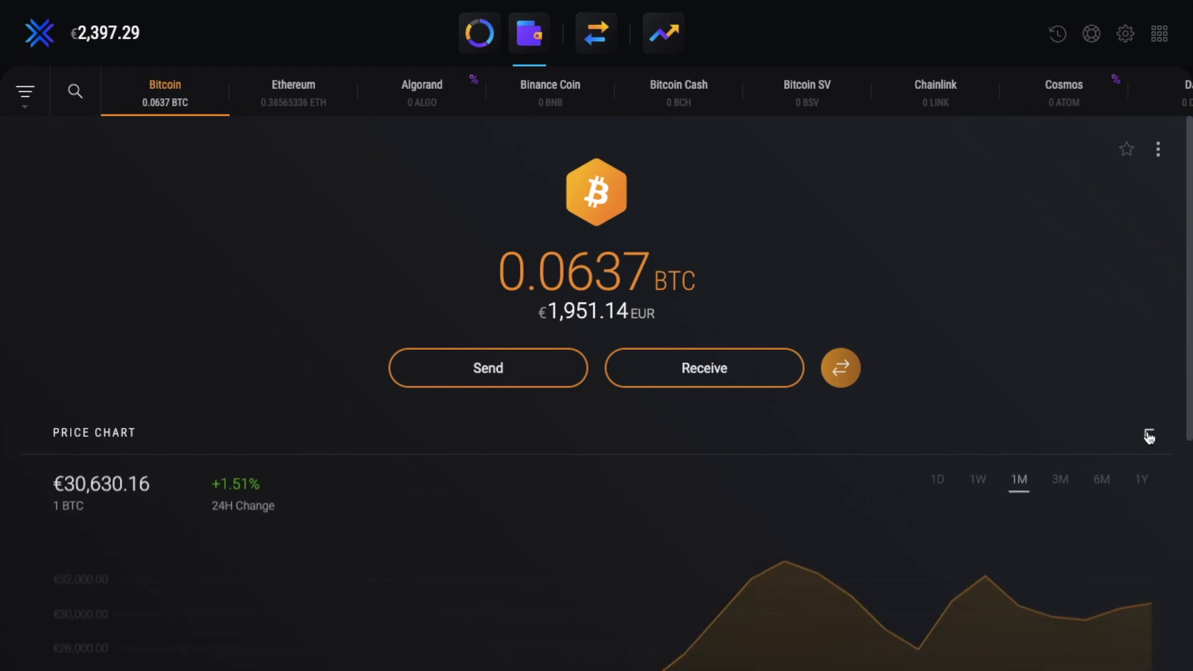
{"action": "scroll", "coordinate": [1126, 499], "scroll_direction": "down", "scroll_amount": 4}
{"action": "scroll", "coordinate": [1126, 499], "scroll_direction": "down", "scroll_amount": 3}
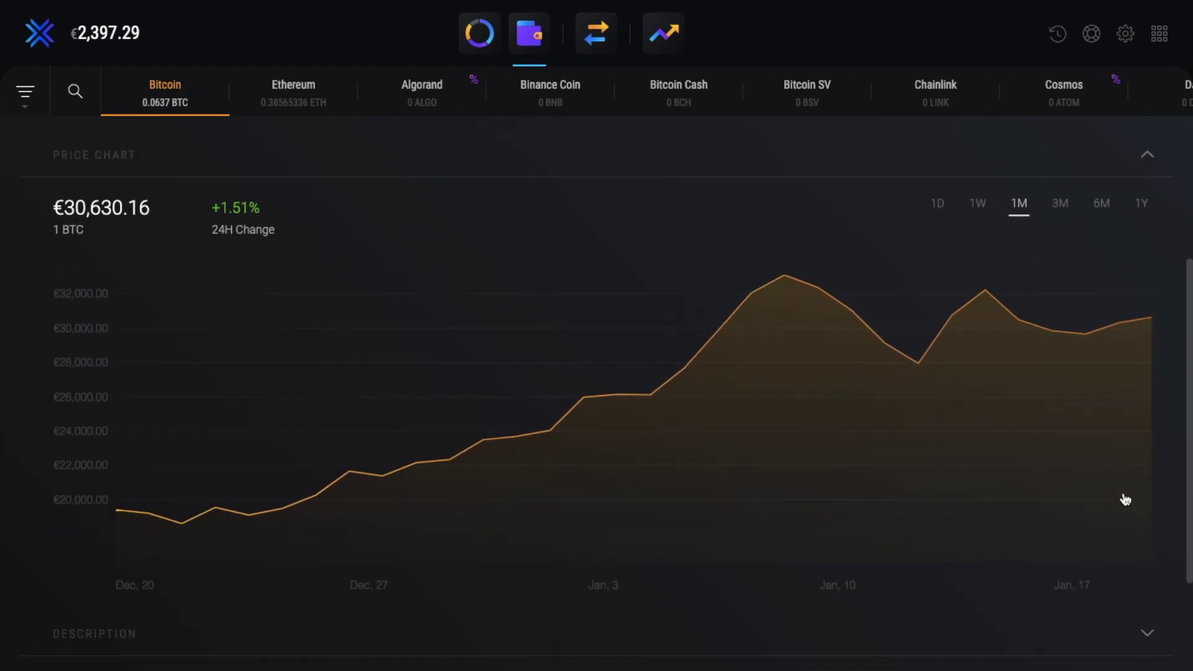
{"action": "left_click", "coordinate": [1151, 498]}
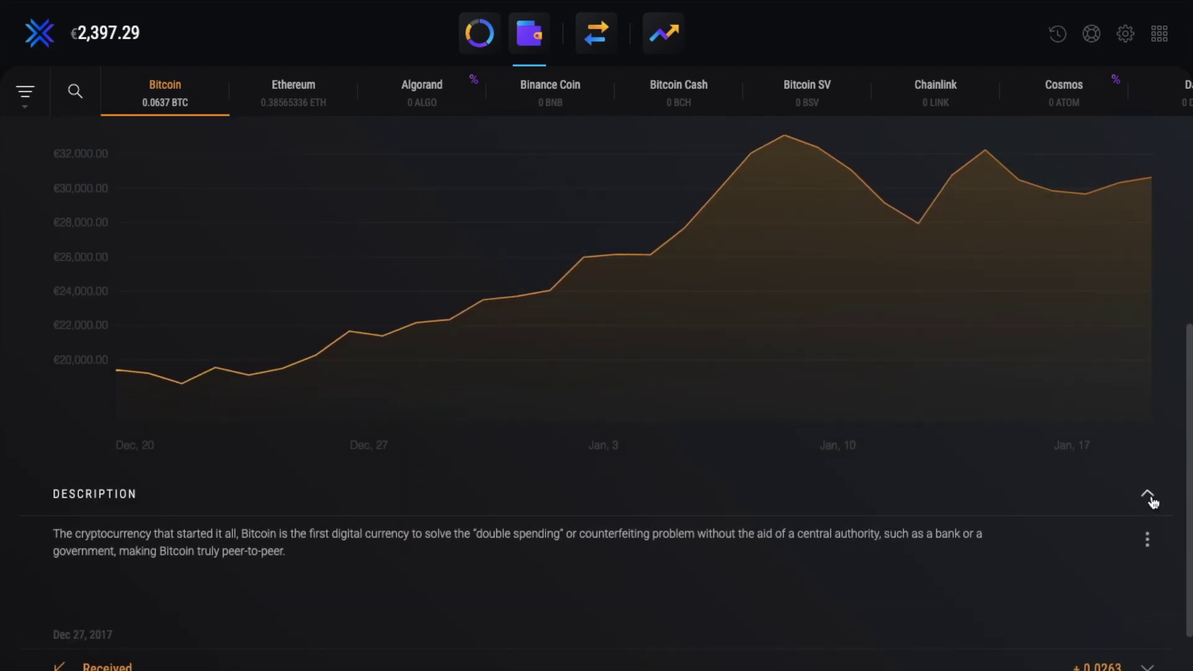
{"action": "scroll", "coordinate": [1153, 502], "scroll_direction": "down", "scroll_amount": 3}
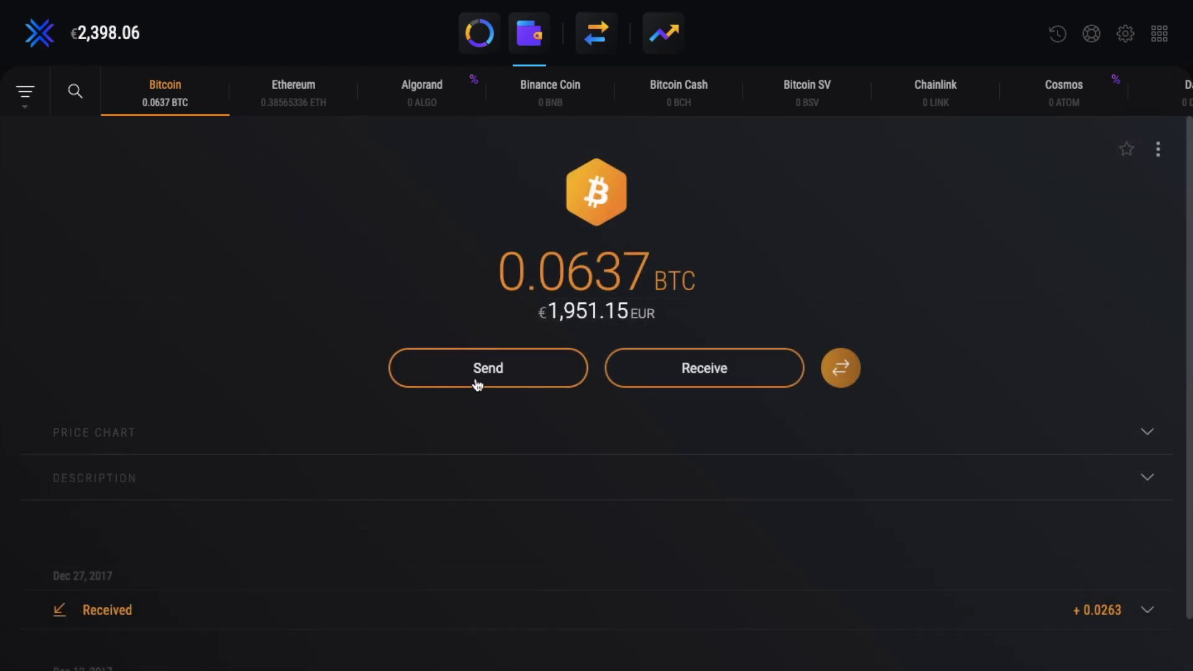
{"action": "left_click", "coordinate": [488, 375]}
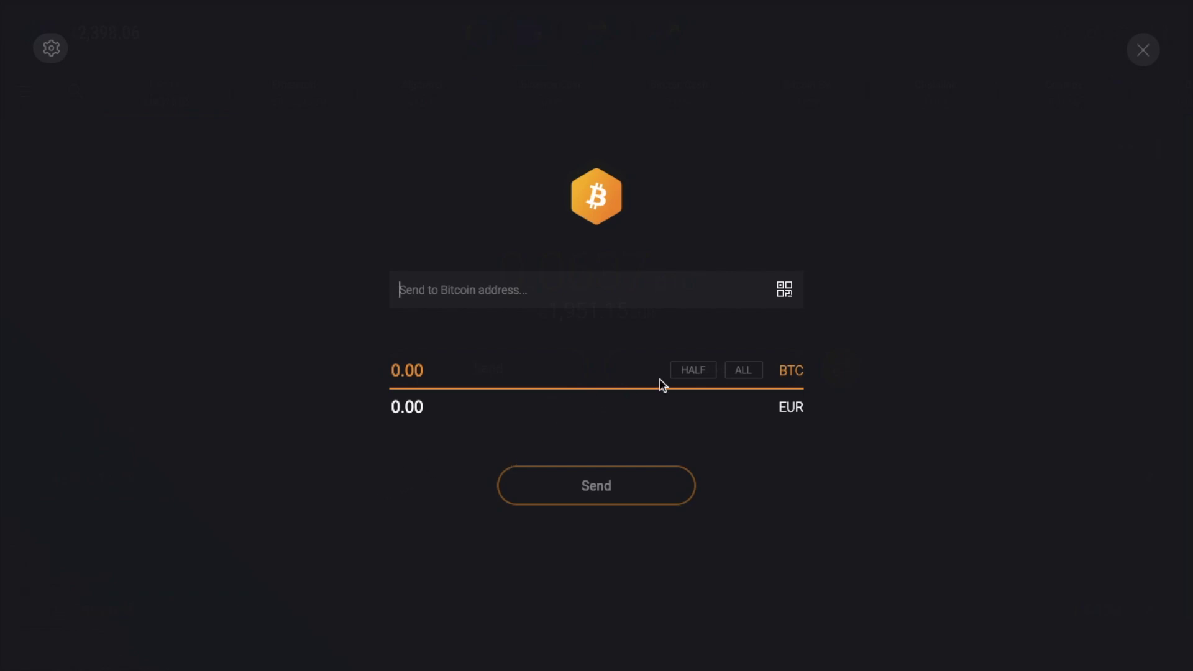
Enter half the Bitcoin balance, close the send form, and bring up Bitcoin receive.
{"action": "left_click", "coordinate": [691, 373]}
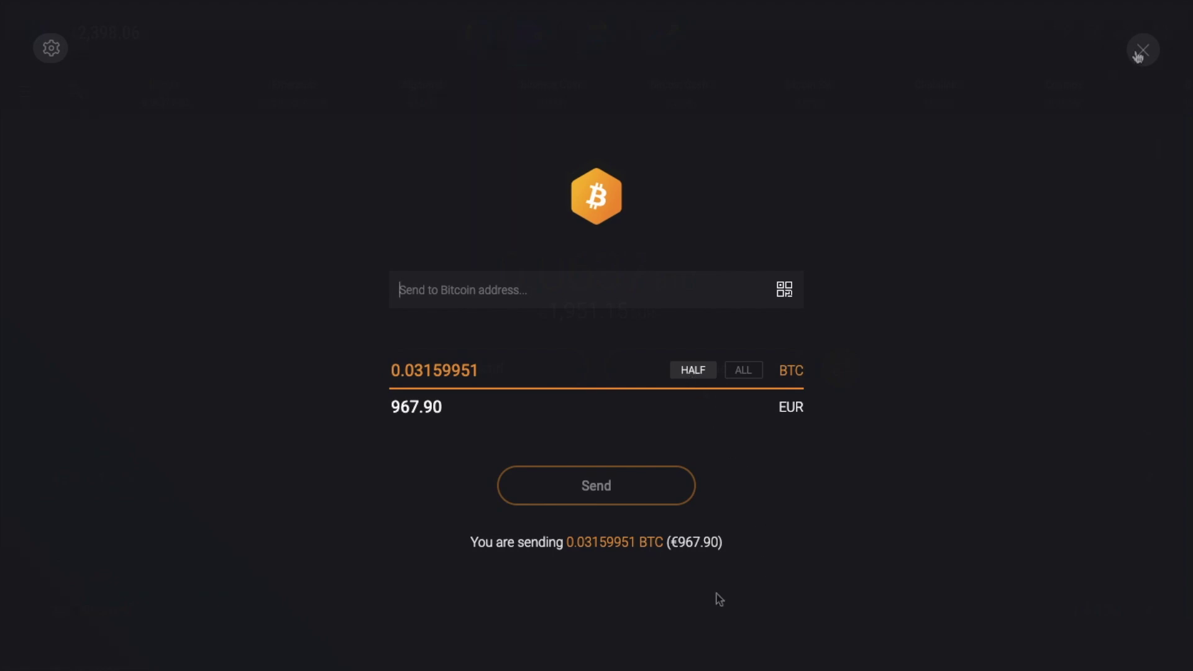
{"action": "key", "text": "Escape"}
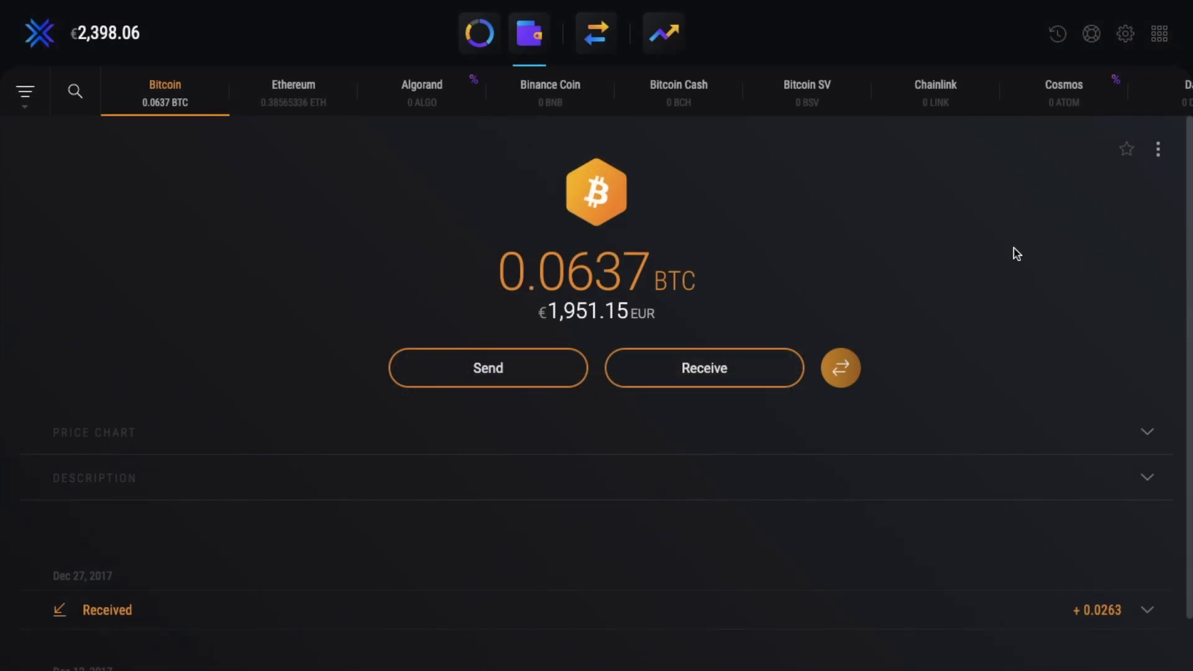
{"action": "left_click", "coordinate": [746, 365]}
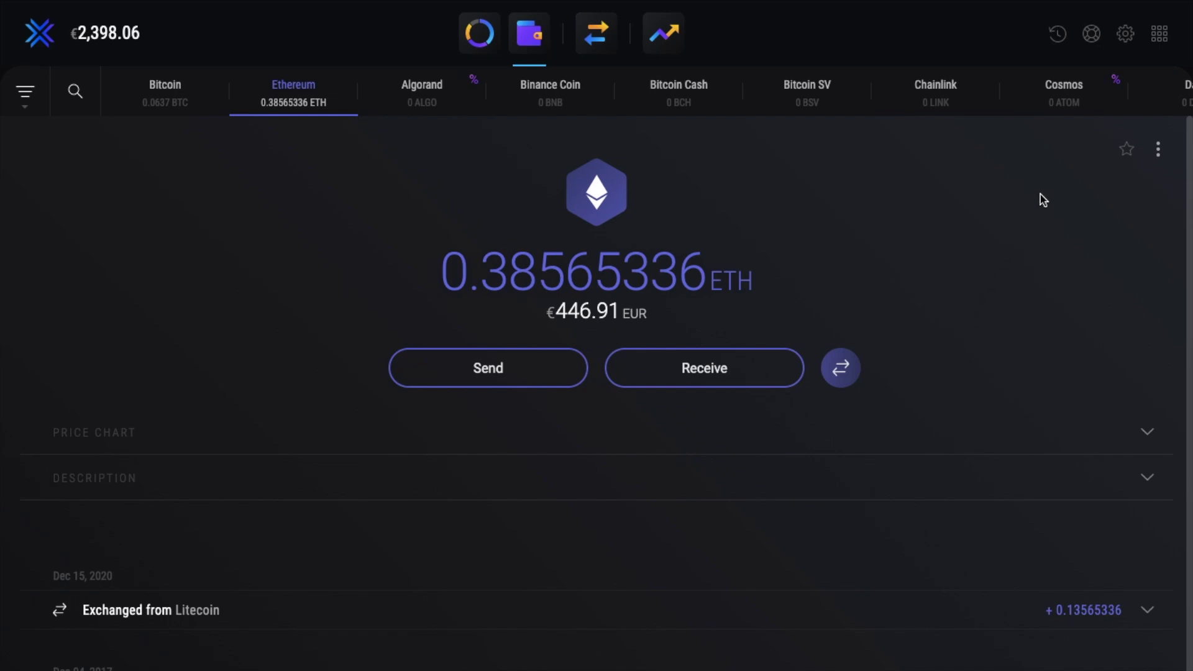
Open the wallet settings from the portfolio overview.
{"action": "left_click", "coordinate": [1125, 36]}
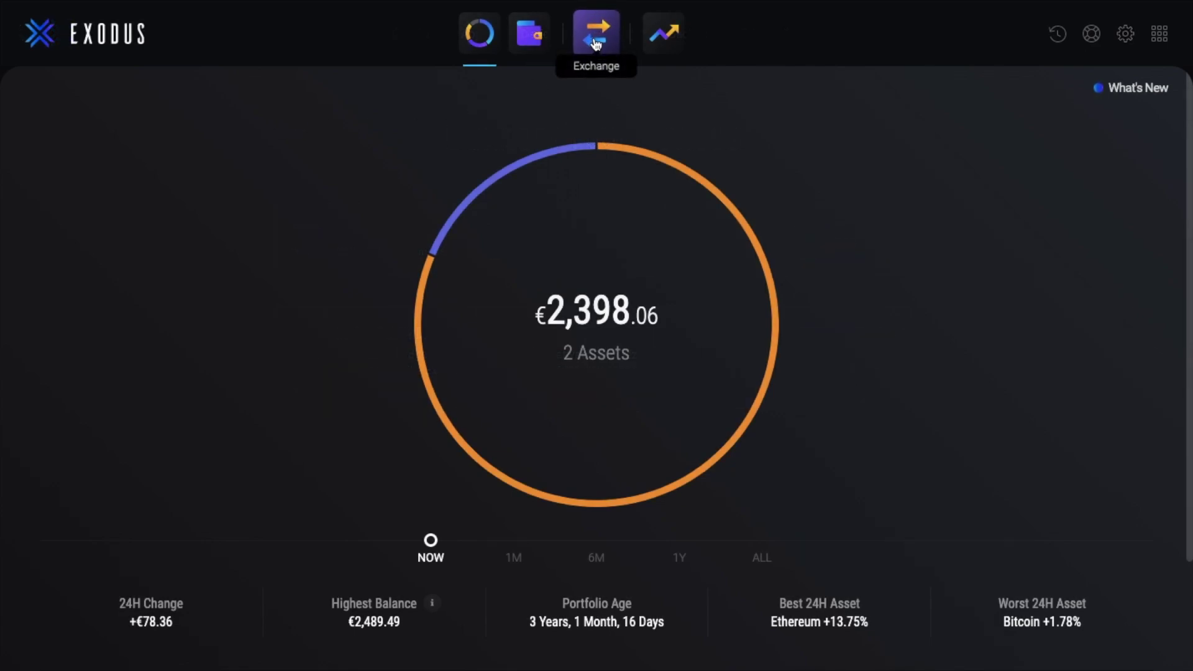
Exchange from ETH to Chainlink (LINK) at HALF: 0.19146168 ETH for 12.05945303 LINK.
{"action": "left_click", "coordinate": [595, 44]}
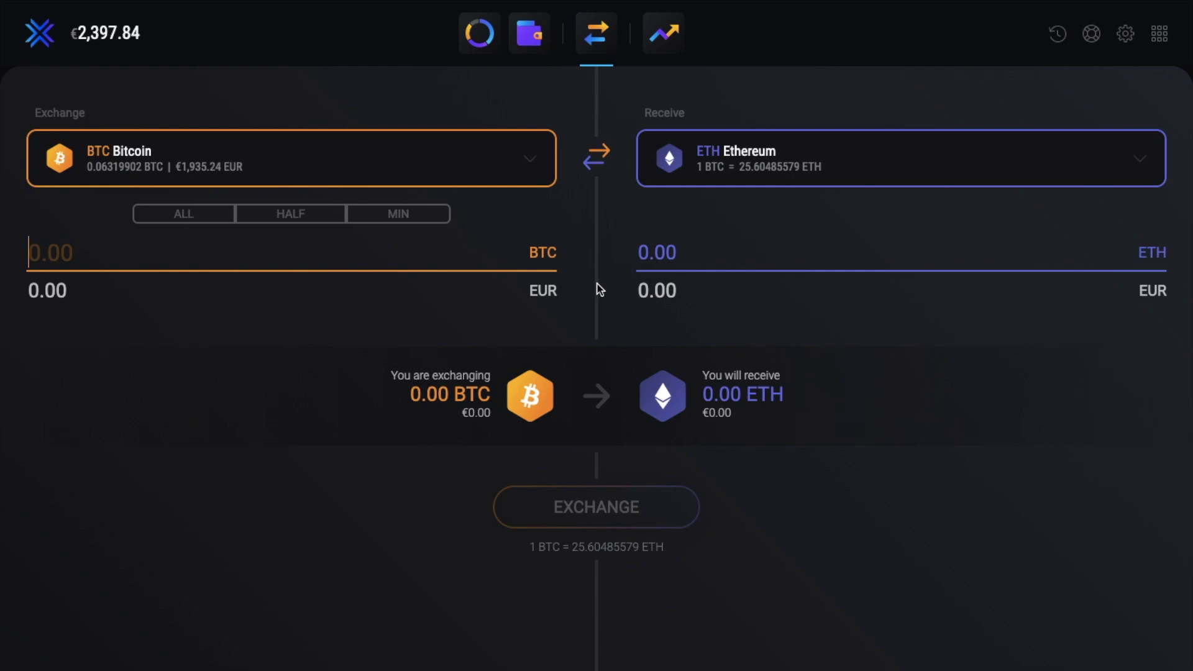
{"action": "left_click", "coordinate": [531, 159]}
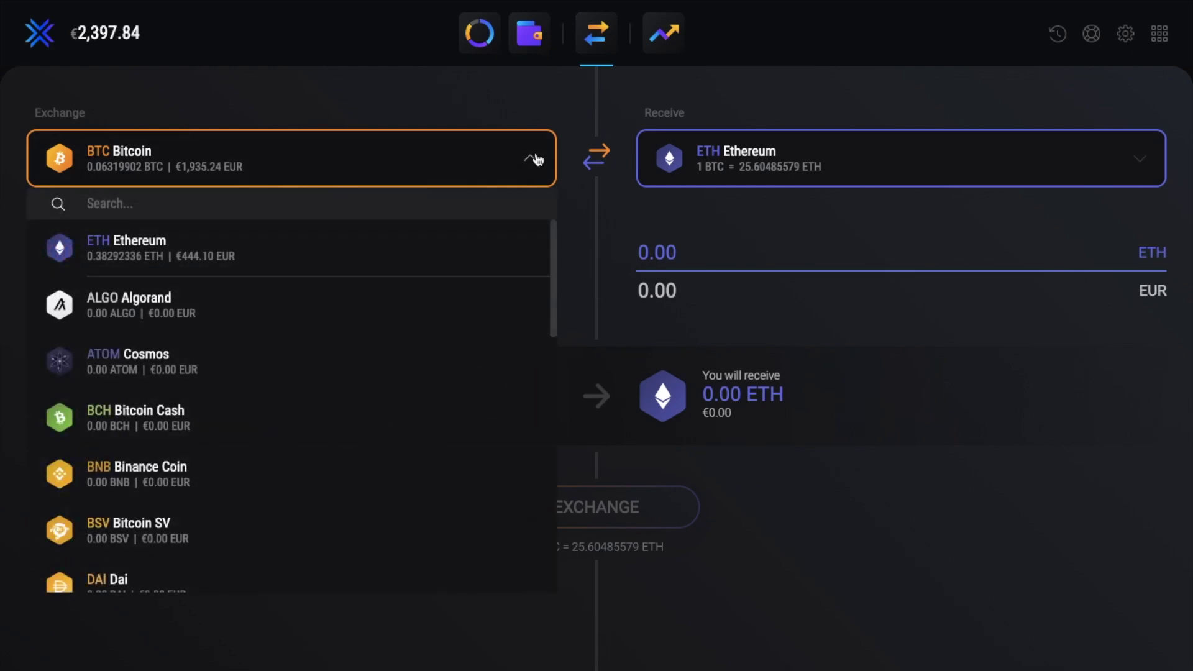
{"action": "left_click", "coordinate": [480, 237]}
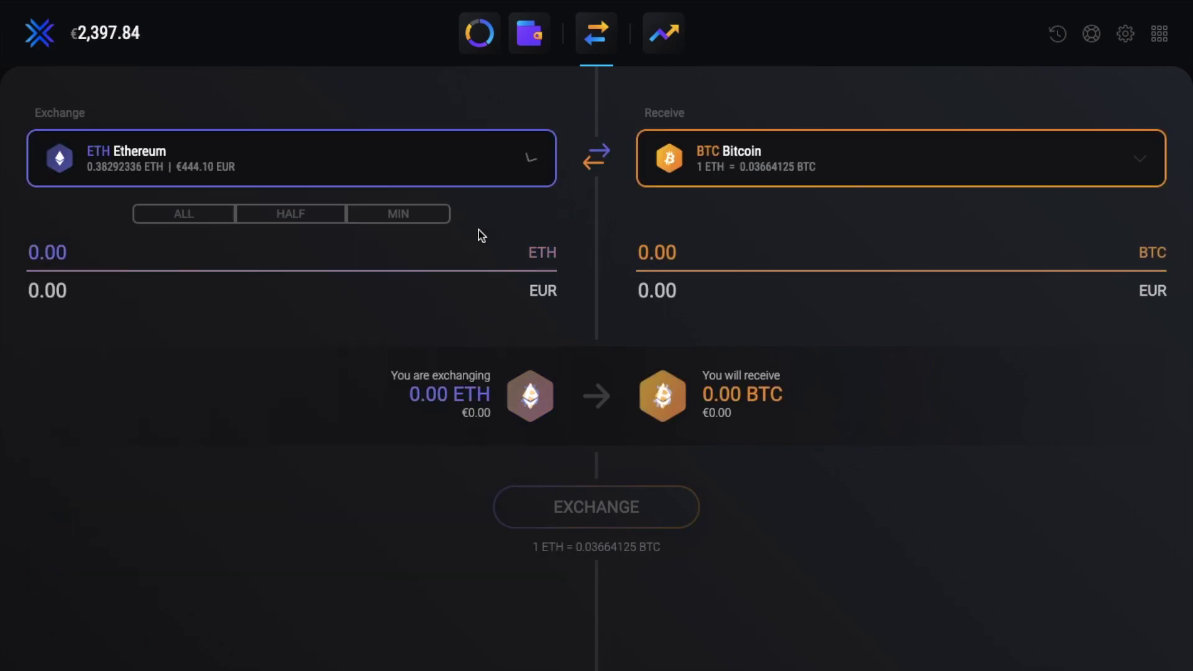
{"action": "left_click", "coordinate": [1137, 161]}
{"action": "type", "text": "Link"}
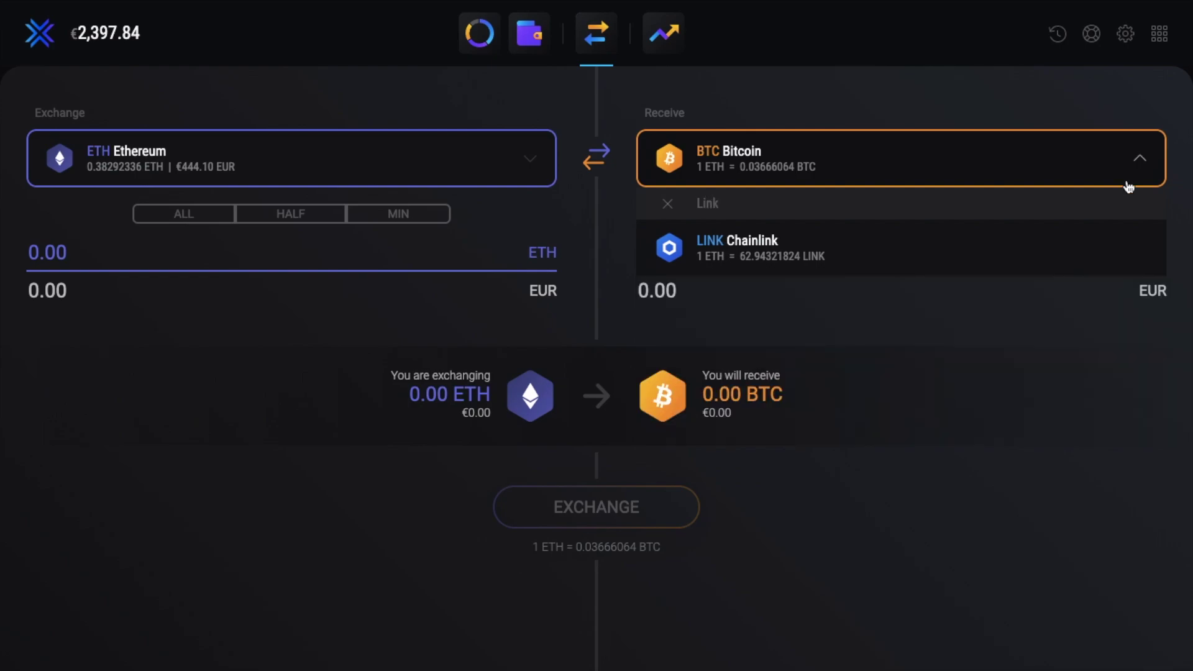
{"action": "left_click", "coordinate": [1029, 249]}
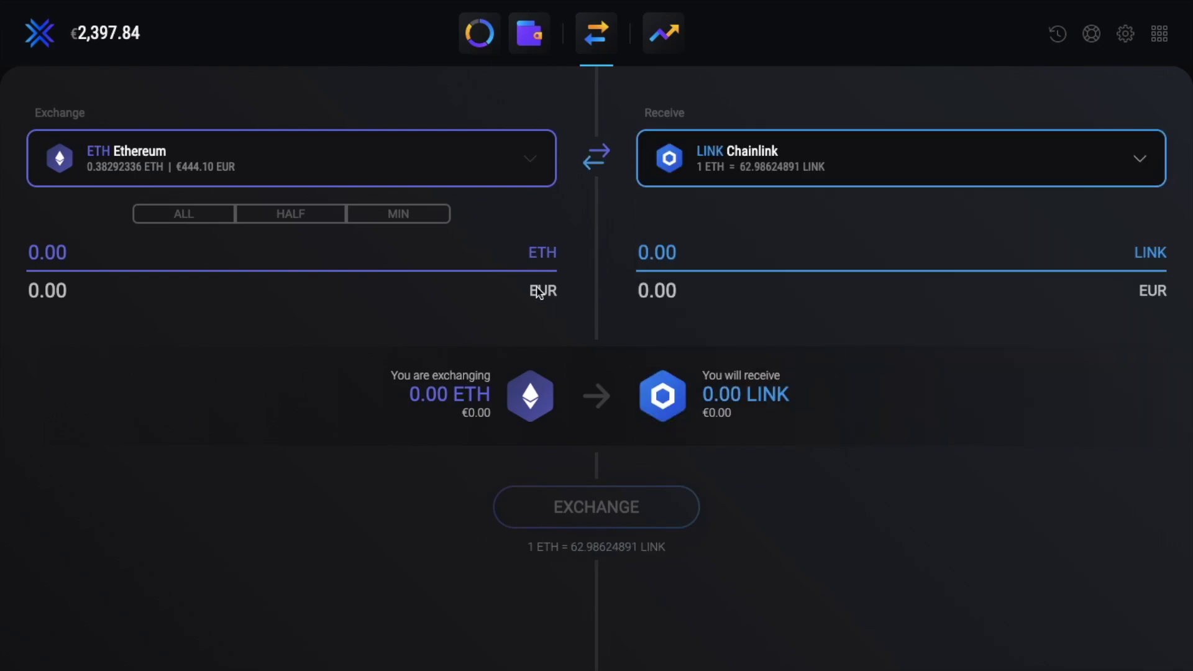
{"action": "left_click", "coordinate": [317, 224]}
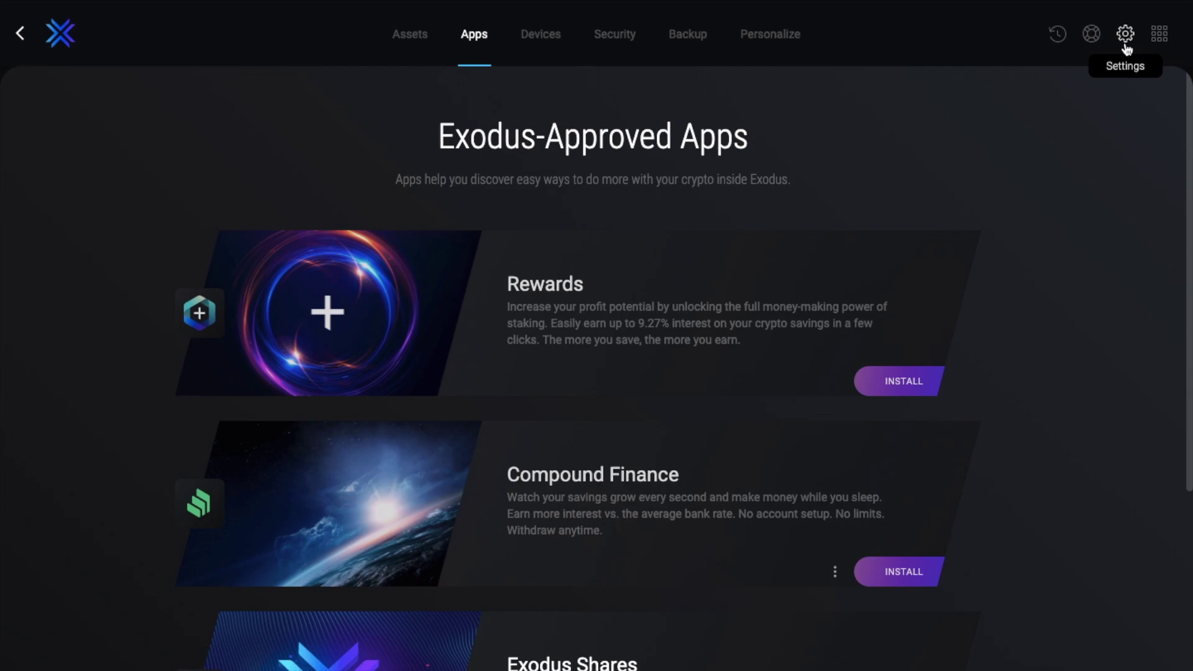
Install and open the Rewards app, then calculate Cosmos profit on a 500 ATOM deposit.
{"action": "left_click", "coordinate": [881, 381]}
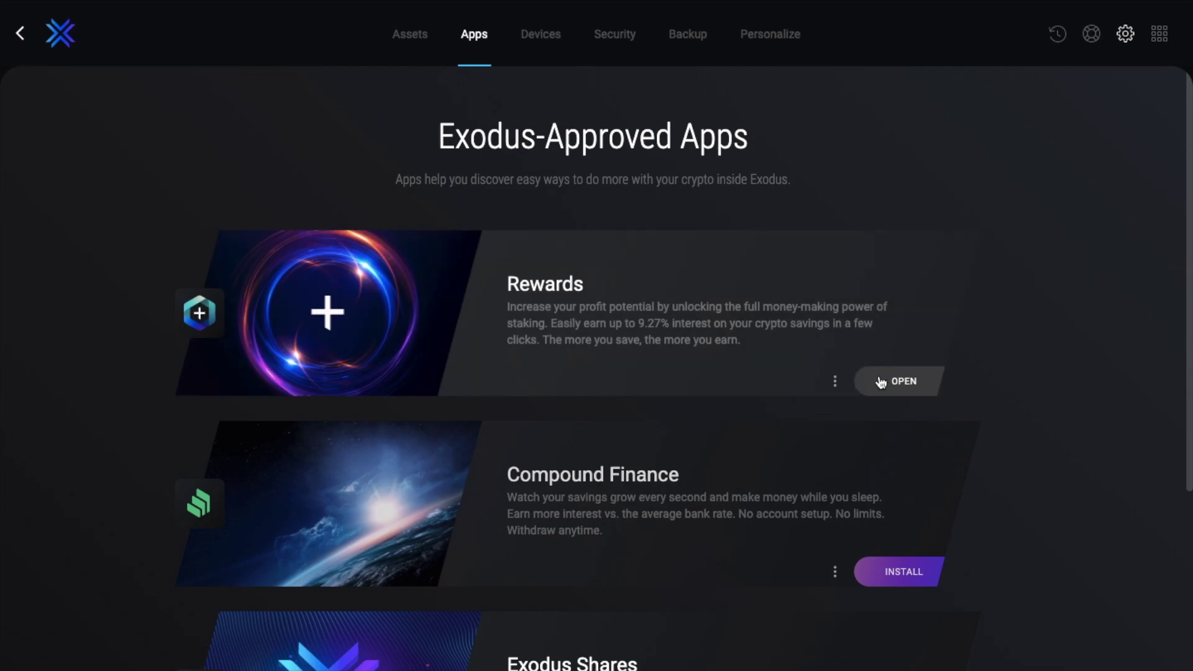
{"action": "left_click", "coordinate": [881, 381]}
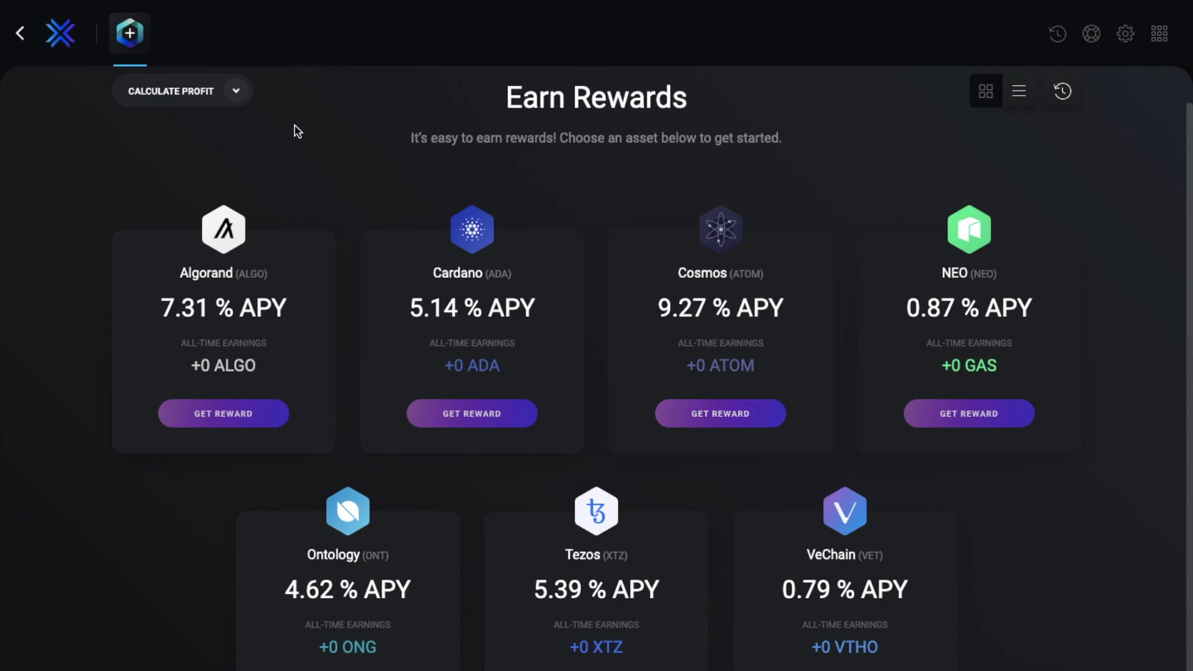
{"action": "left_click", "coordinate": [237, 98]}
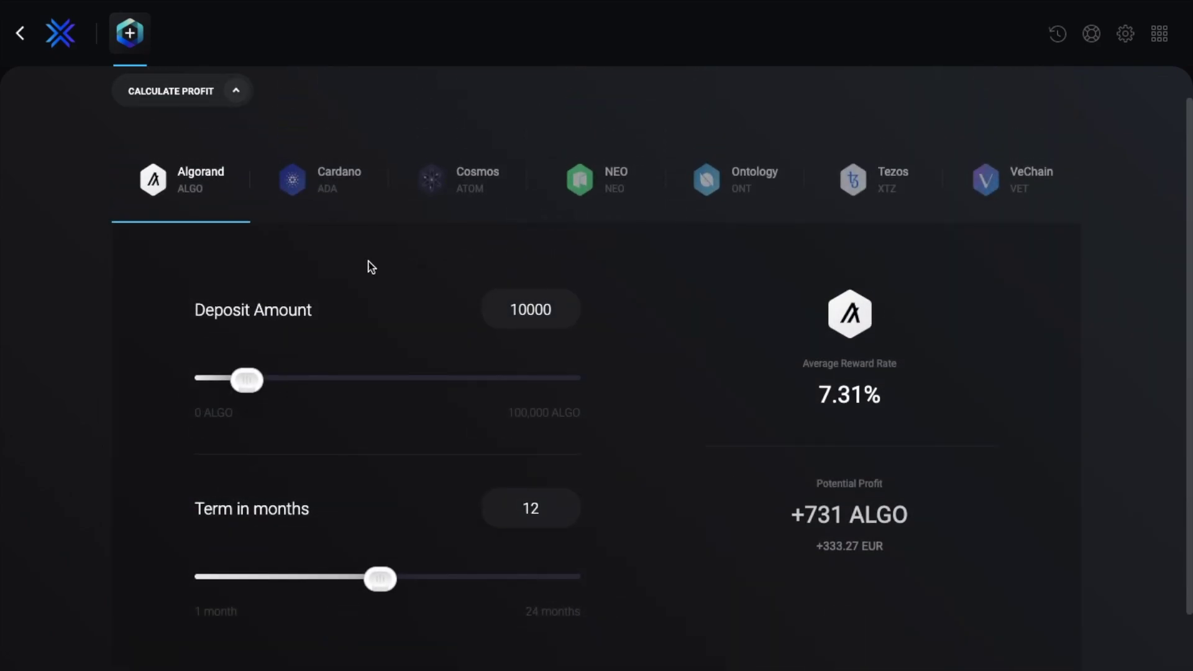
{"action": "left_click", "coordinate": [467, 199]}
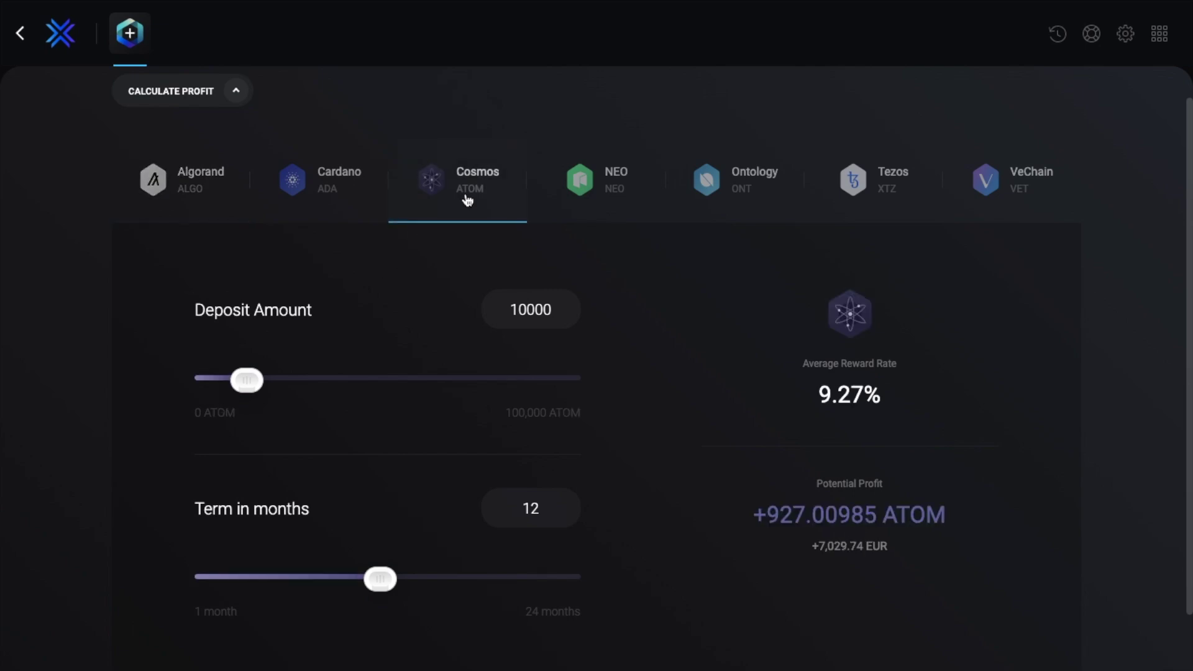
{"action": "double_click", "coordinate": [497, 304]}
{"action": "type", "text": "500"}
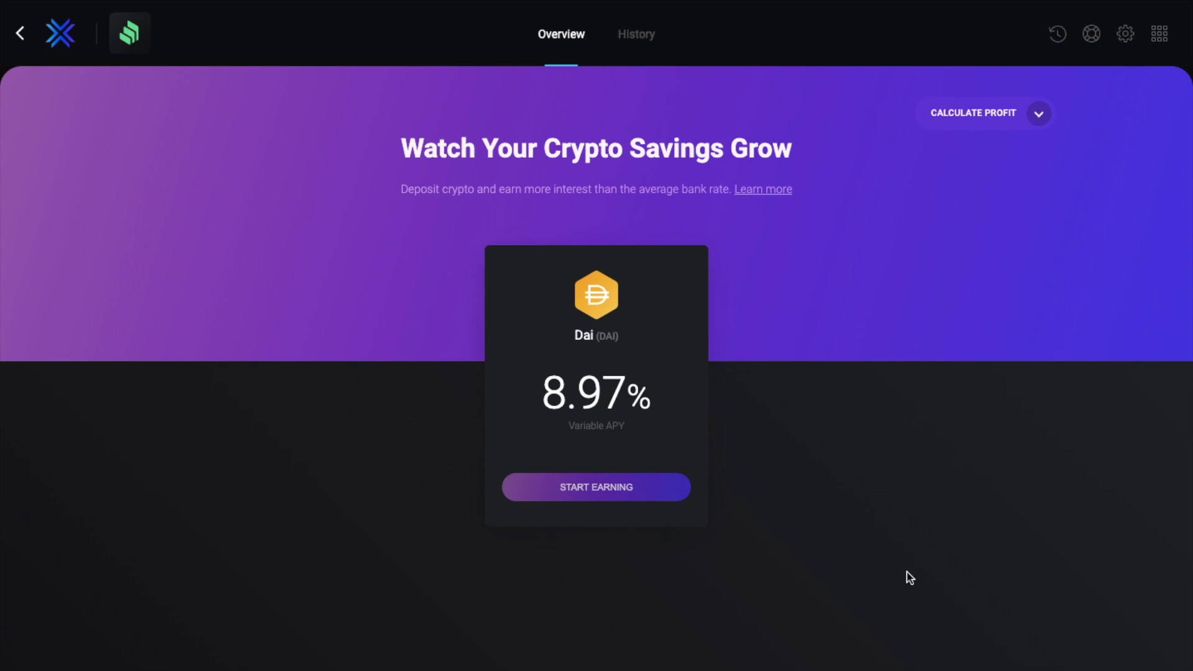
Expand Compound's Dai profit calculator, then bring up the display-currency list in Personalize settings.
{"action": "left_click", "coordinate": [1036, 116]}
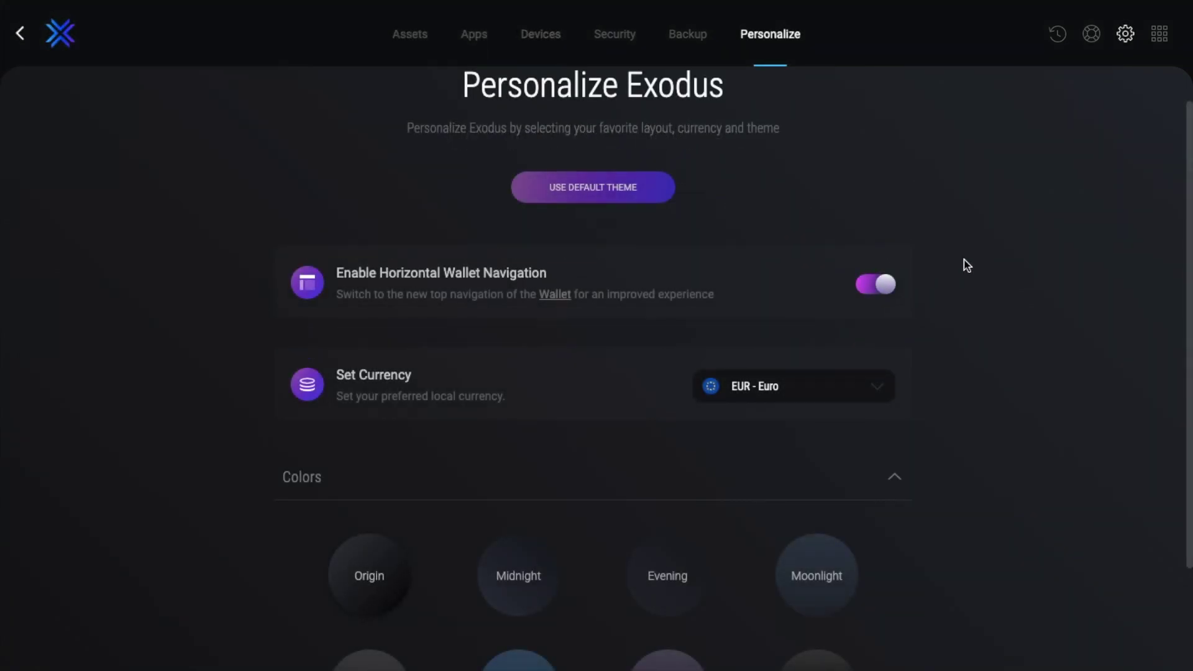
{"action": "left_click", "coordinate": [878, 387]}
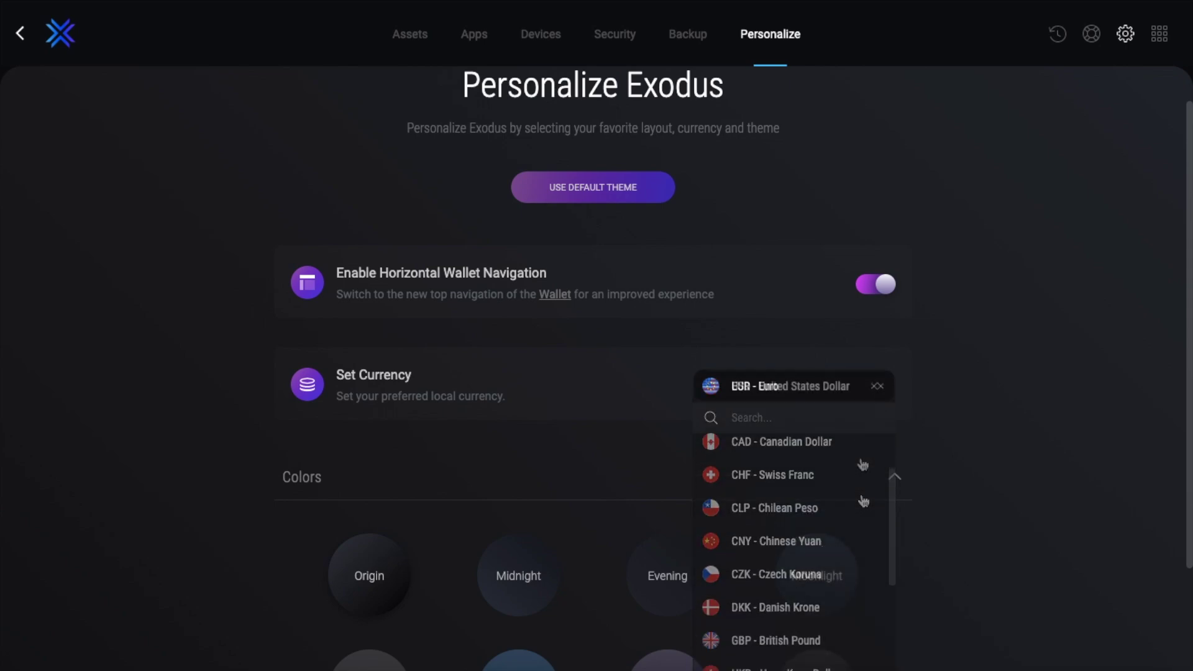
Apply the Doge skin from the Textures and Skins options and go to the Help page.
{"action": "scroll", "coordinate": [1002, 470], "scroll_direction": "down", "scroll_amount": 4}
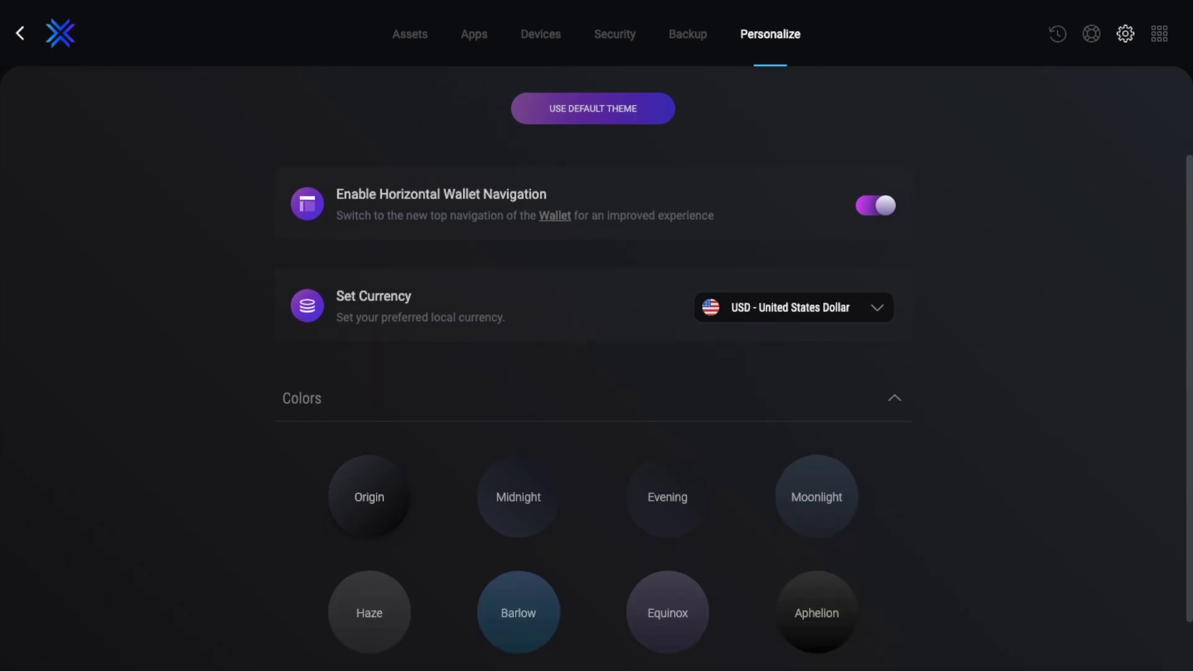
{"action": "left_click", "coordinate": [870, 546]}
{"action": "scroll", "coordinate": [873, 547], "scroll_direction": "down", "scroll_amount": 5}
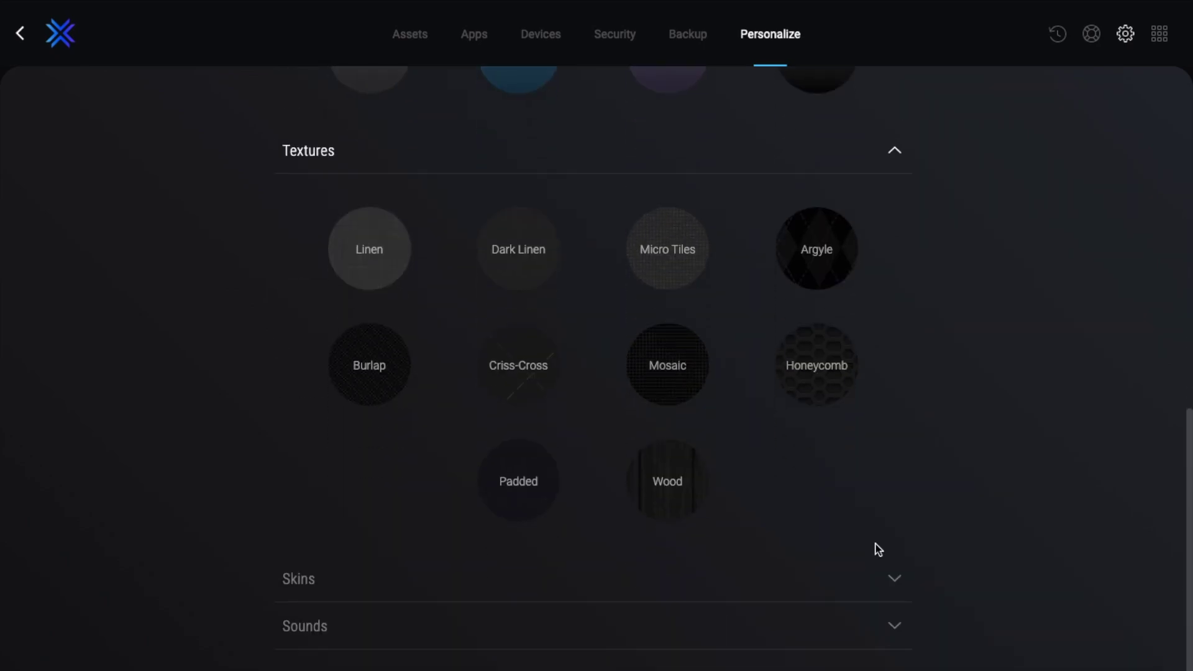
{"action": "left_click", "coordinate": [895, 583]}
{"action": "scroll", "coordinate": [892, 581], "scroll_direction": "down", "scroll_amount": 4}
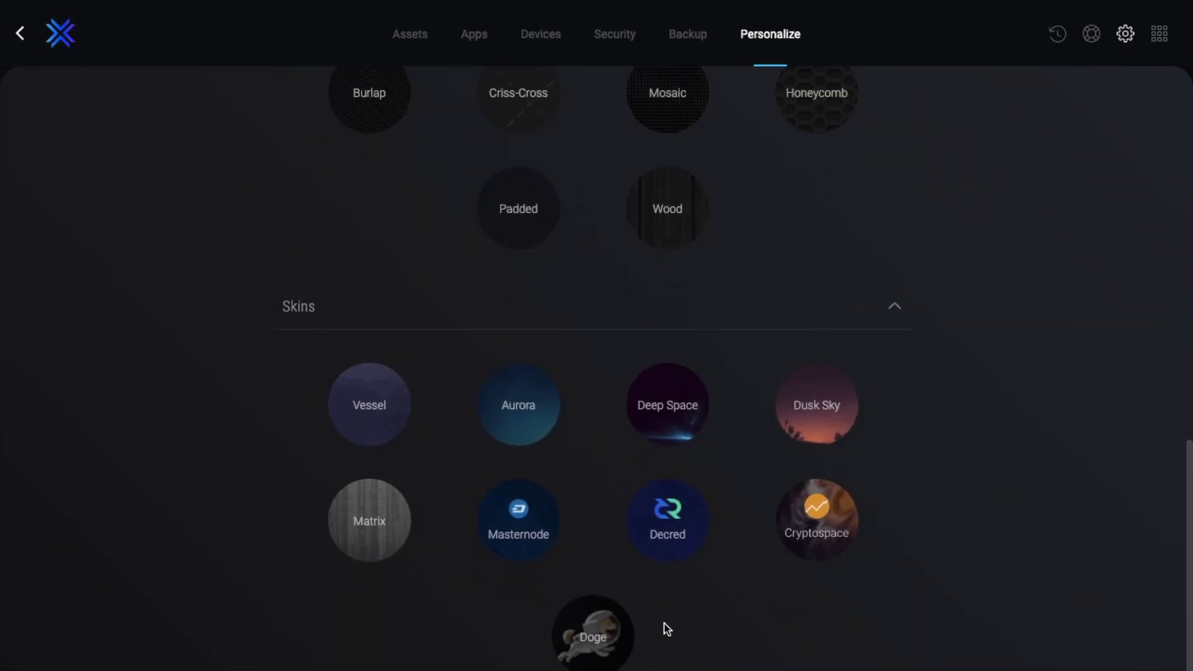
{"action": "left_click", "coordinate": [616, 638]}
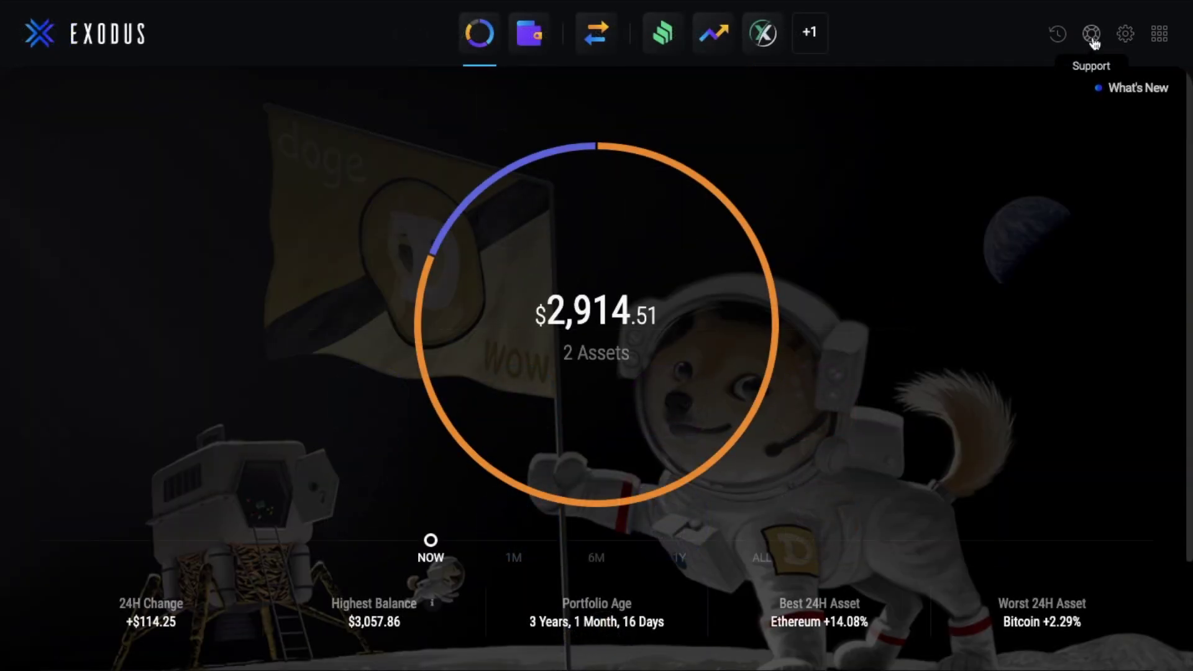
{"action": "left_click", "coordinate": [1093, 38]}
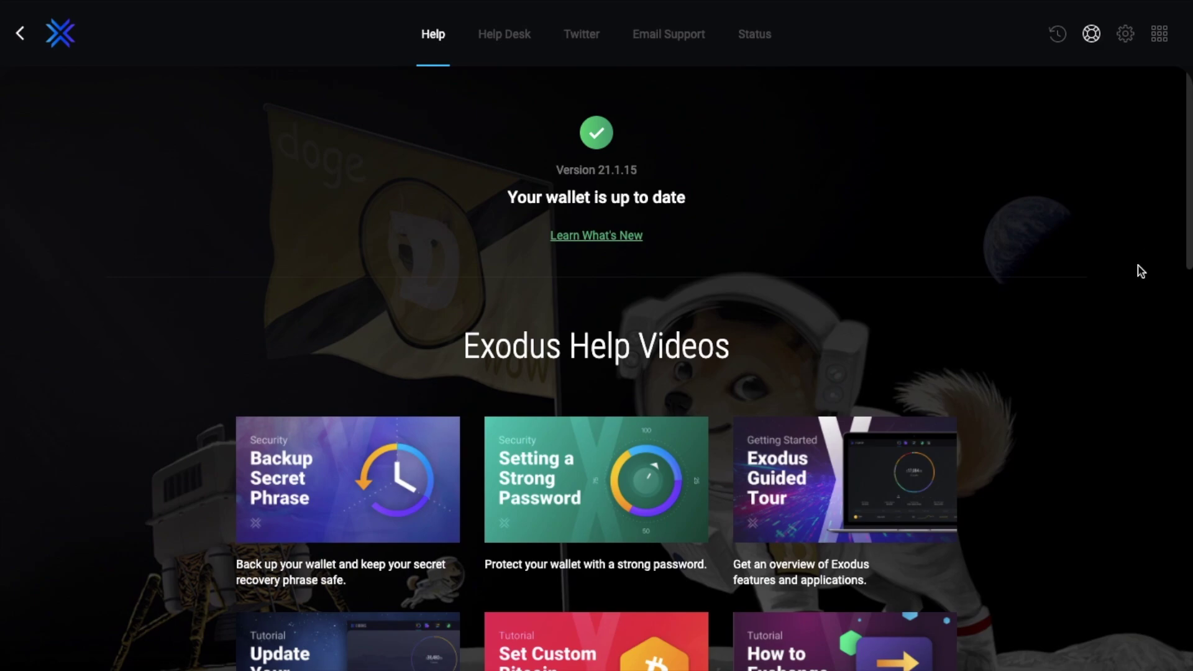
Scroll the Help page to the help videos like Backup Secret Phrase and Exodus Guided Tour.
{"action": "scroll", "coordinate": [1141, 272], "scroll_direction": "down", "scroll_amount": 1}
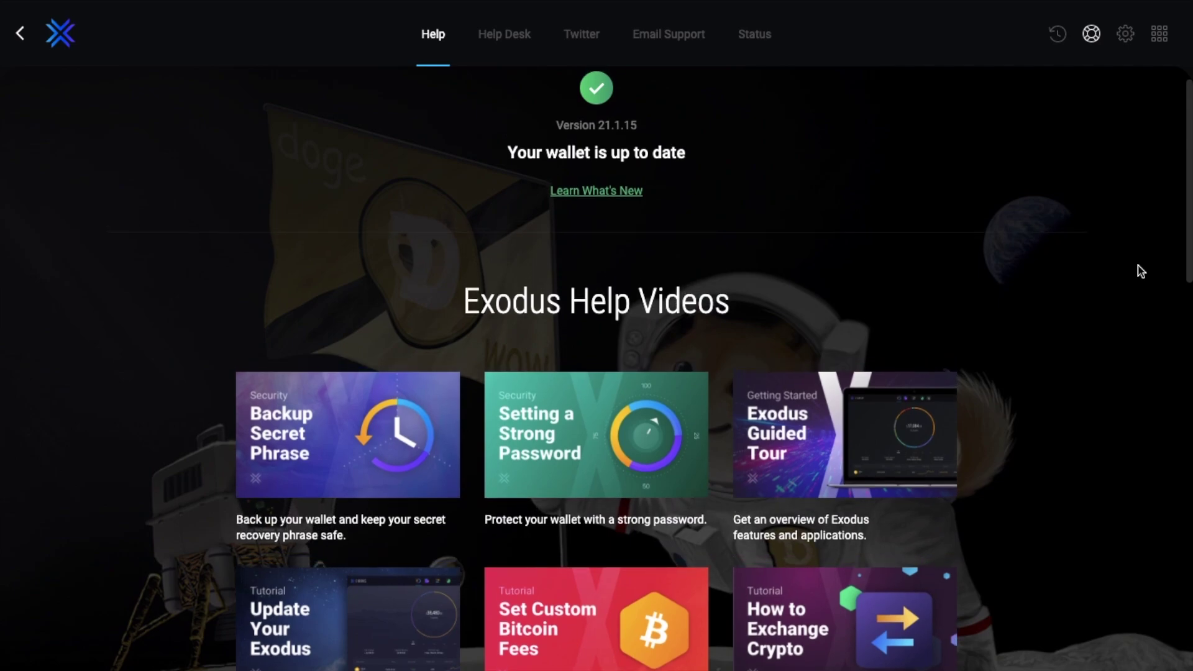